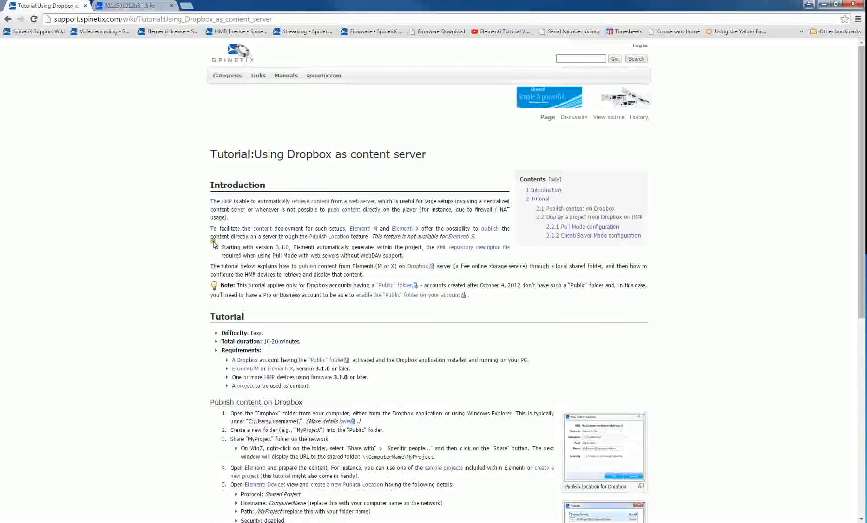
# Skim the Dropbox content server tutorial, then switch to Windows Explorer and open the Public folder inside Dropbox.
pyautogui.scroll(-2, 178, 278)
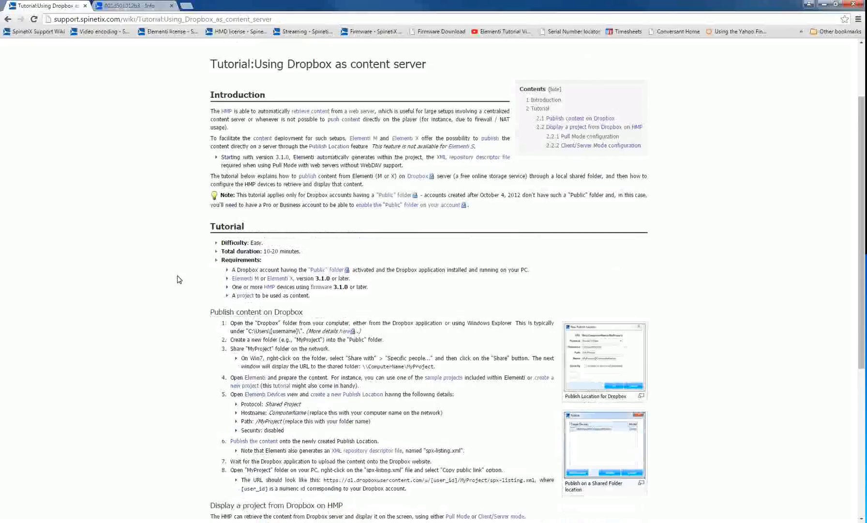
pyautogui.scroll(-1, 179, 278)
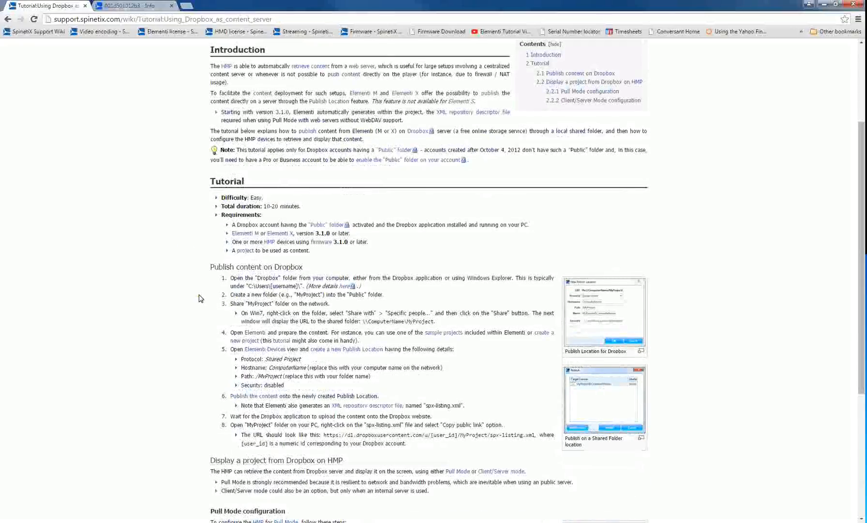
pyautogui.scroll(1, 201, 299)
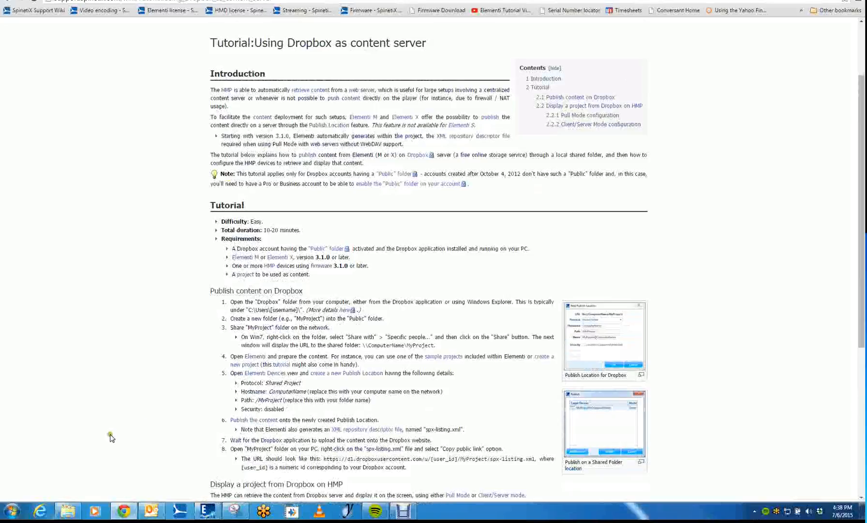
pyautogui.click(65, 516)
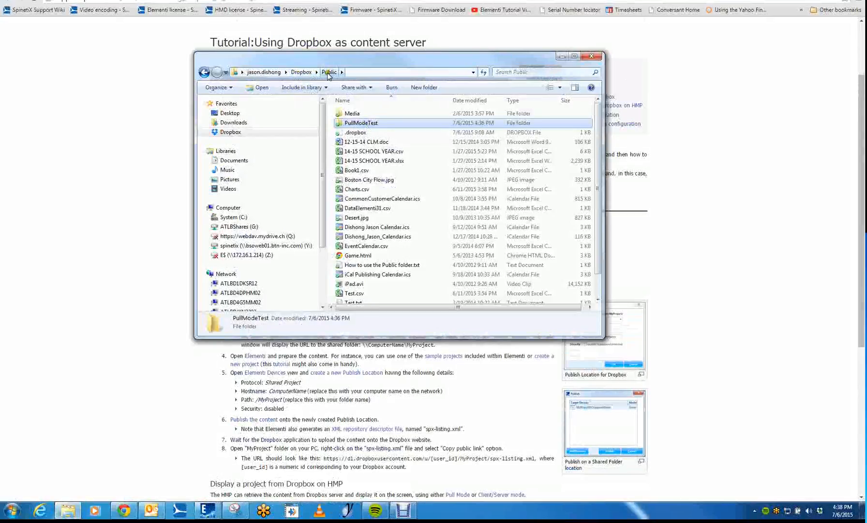
pyautogui.click(302, 72)
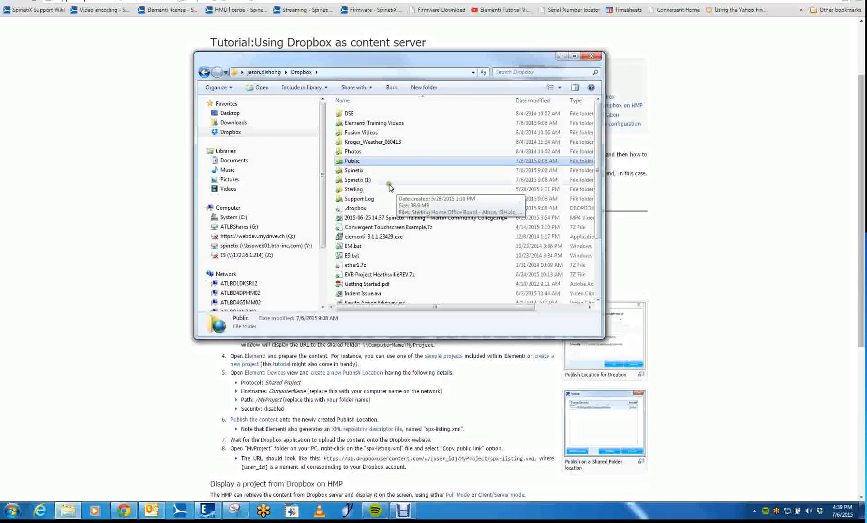
pyautogui.doubleClick(350, 162)
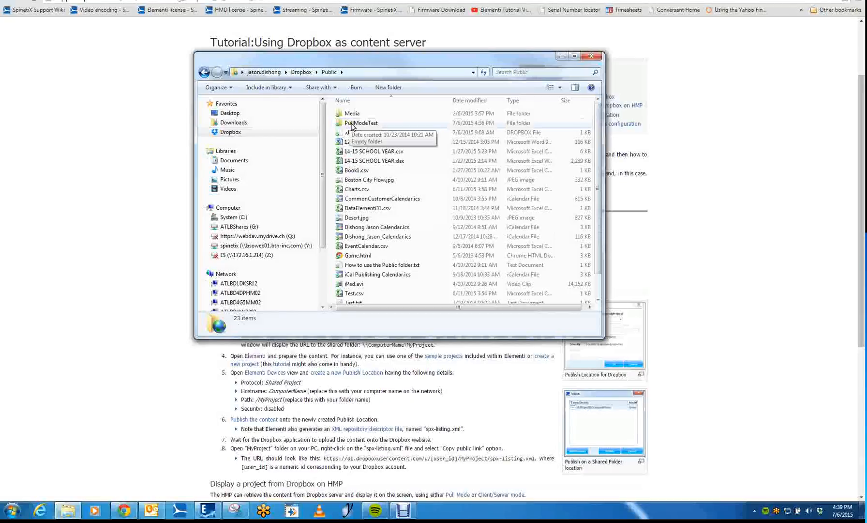
# Share the PullModeTest folder on the network through the specific people option, keeping the listed owner.
pyautogui.rightClick(352, 127)
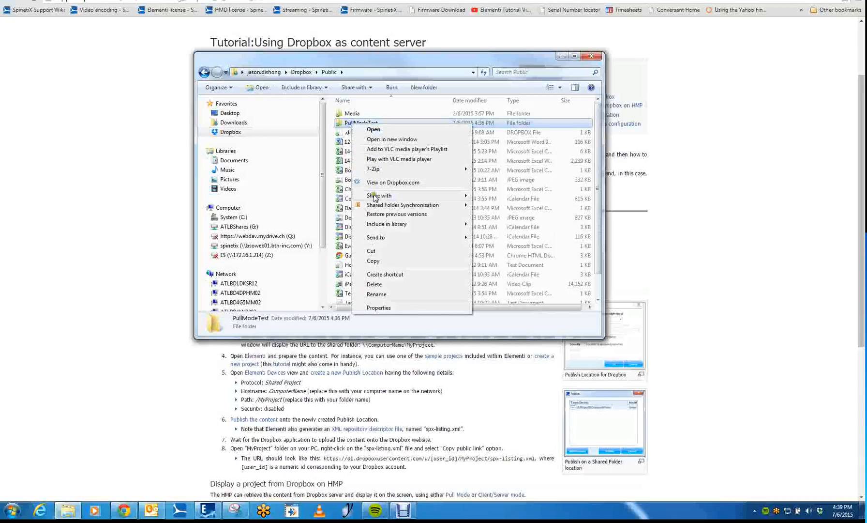
pyautogui.moveTo(376, 199)
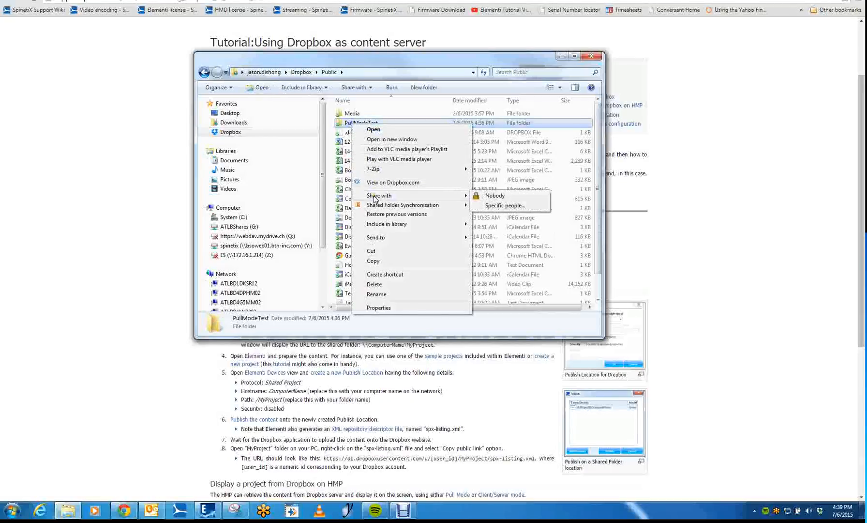
pyautogui.click(502, 209)
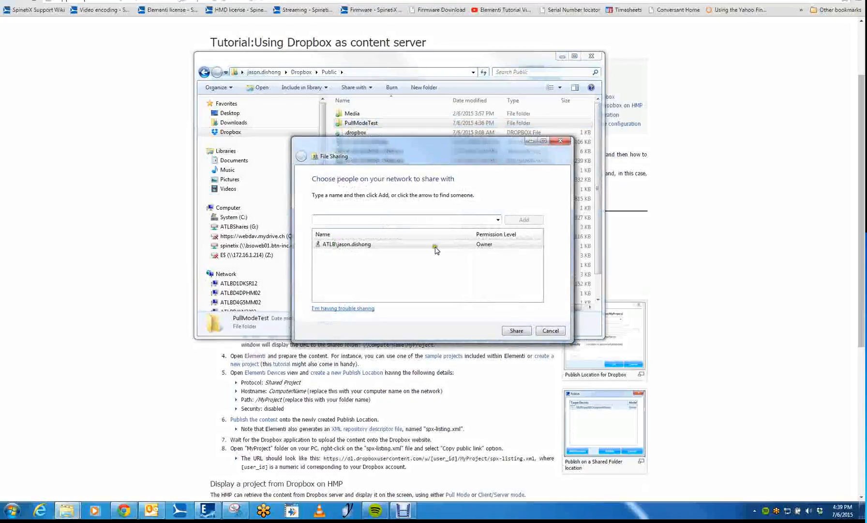
pyautogui.click(515, 332)
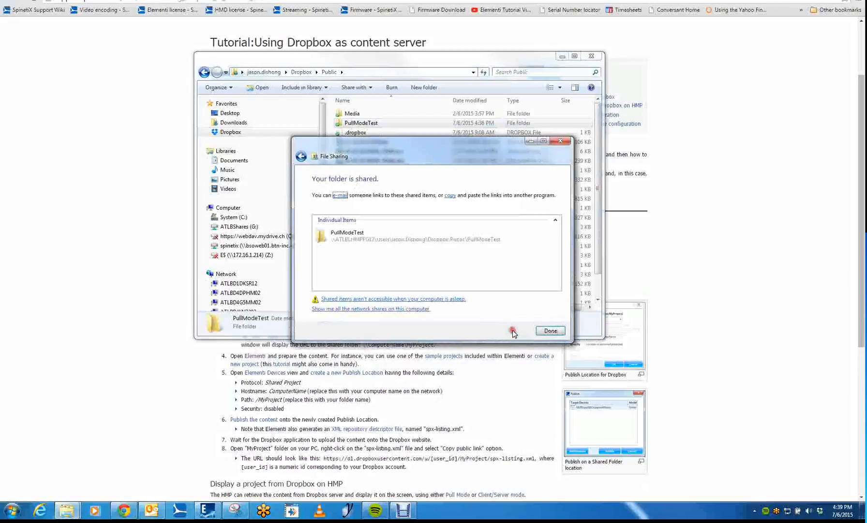
# Copy the network link of the shared PullModeTest folder and finish the file sharing dialog.
pyautogui.click(381, 239)
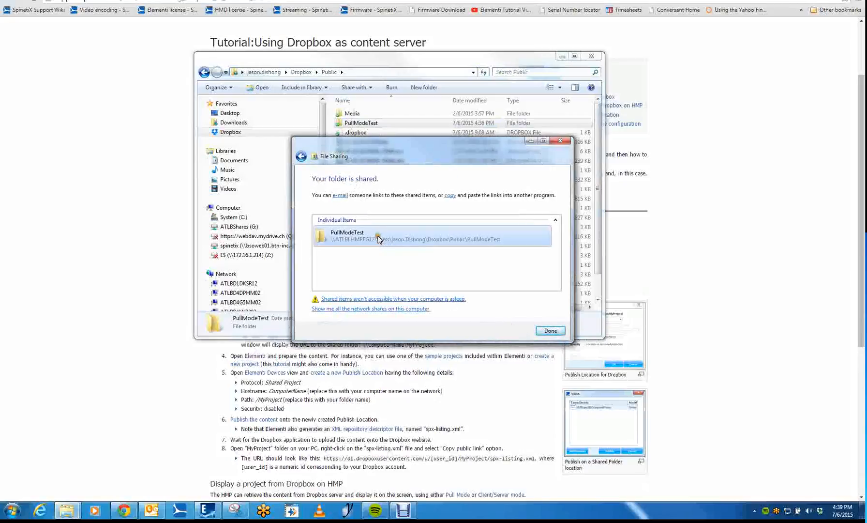
pyautogui.rightClick(400, 238)
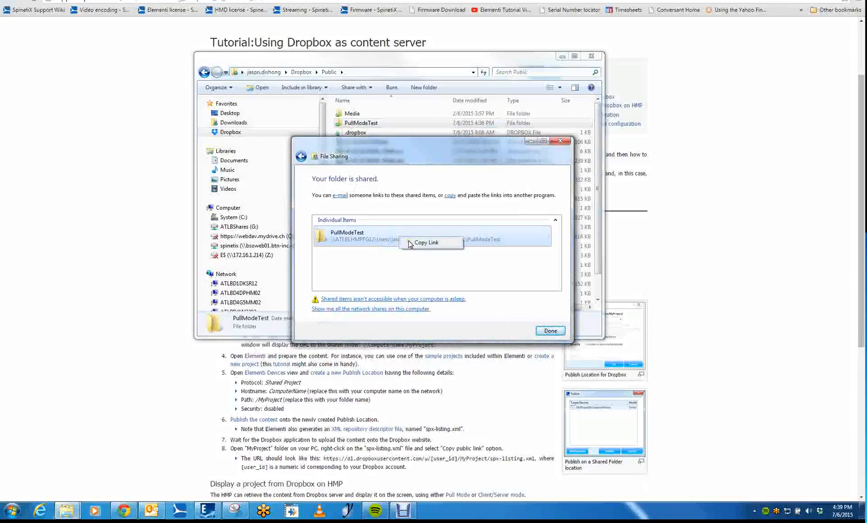
pyautogui.click(411, 243)
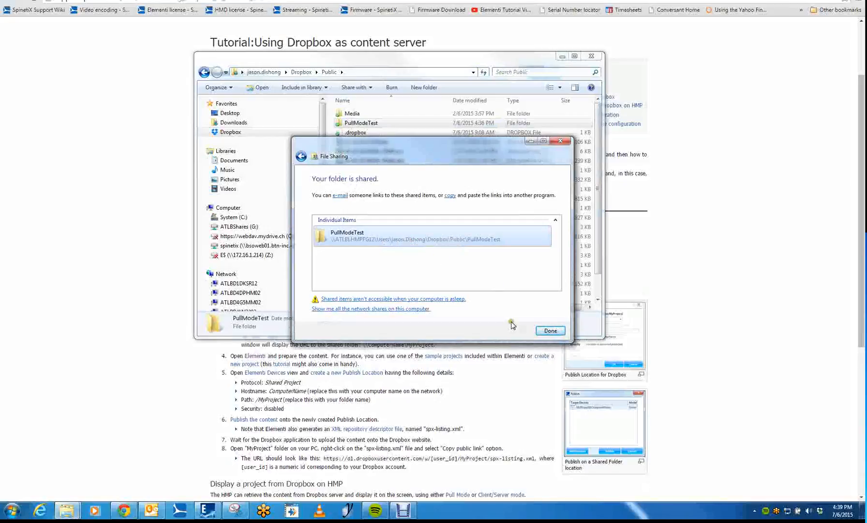
pyautogui.click(551, 331)
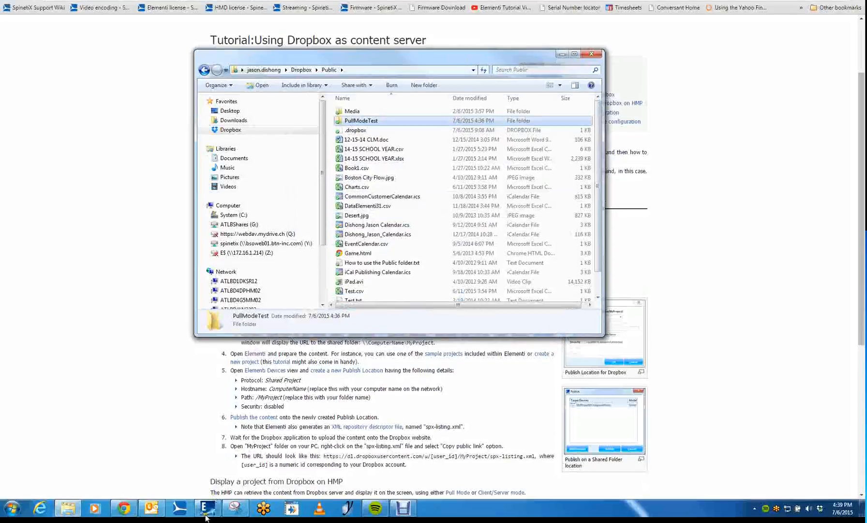
# Switch to Elementi and delete the existing Dropbox publish location from the devices.
pyautogui.moveTo(206, 516)
pyautogui.click(200, 483)
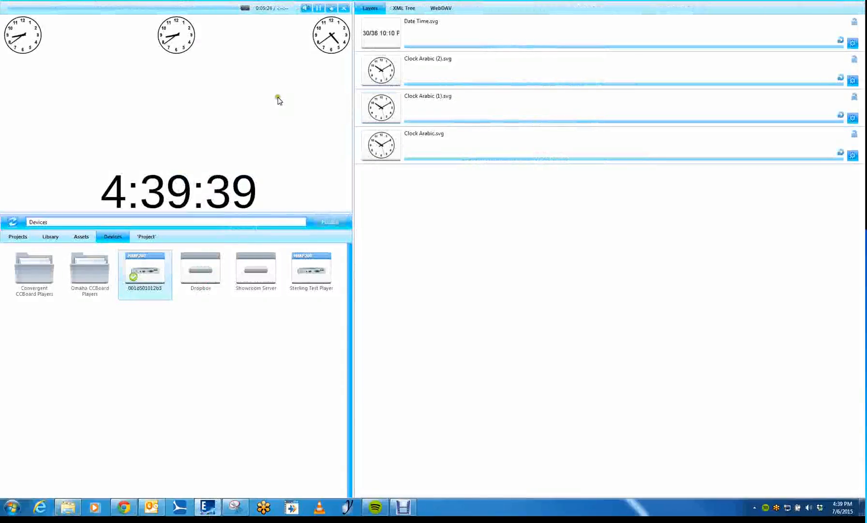
pyautogui.click(144, 236)
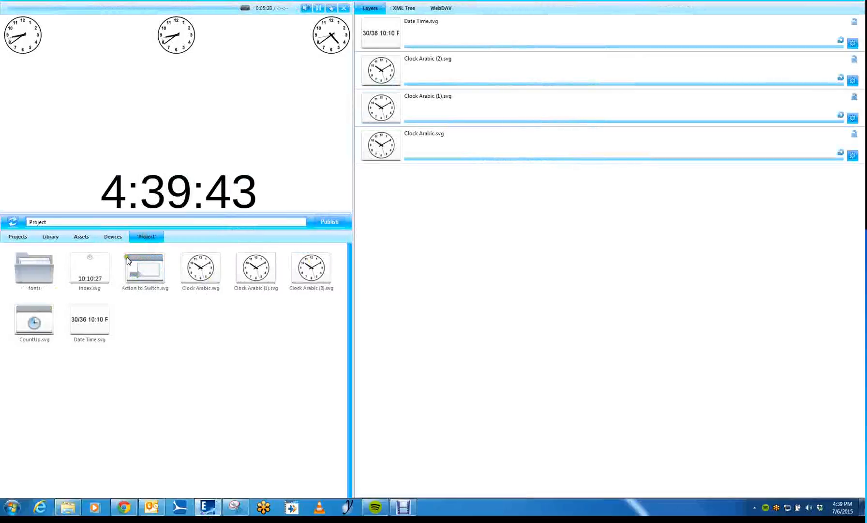
pyautogui.click(114, 236)
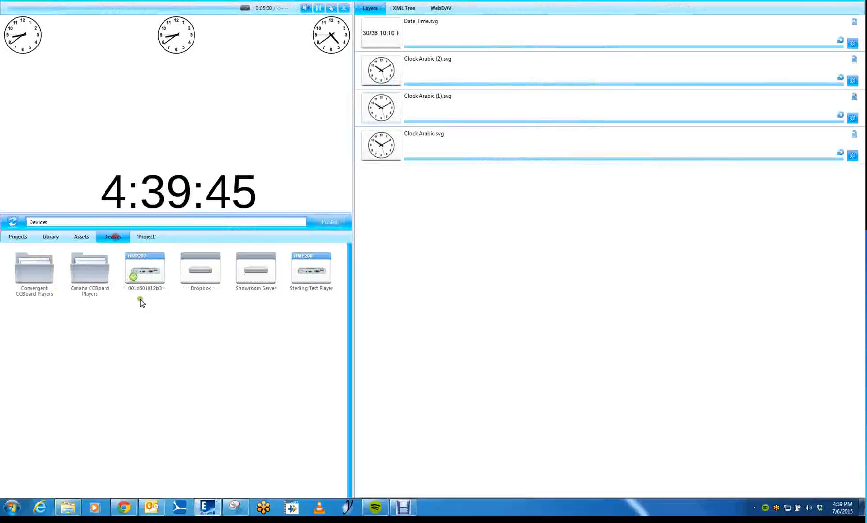
pyautogui.rightClick(201, 269)
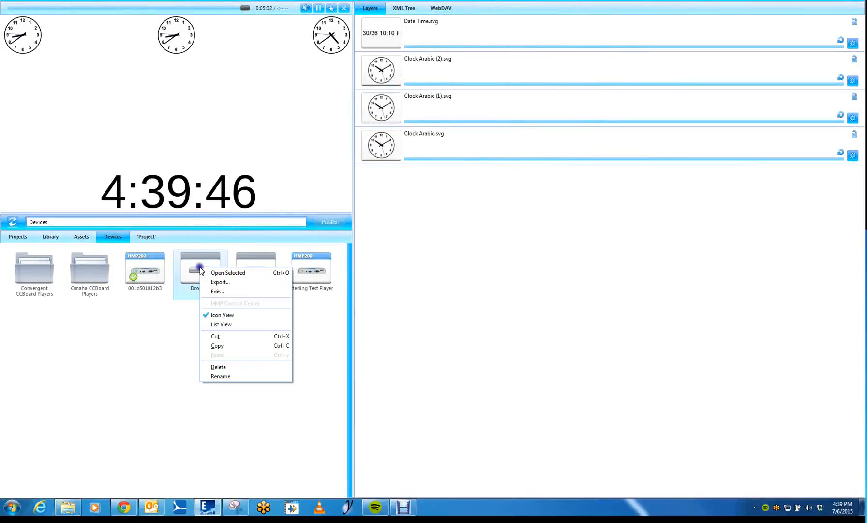
pyautogui.click(215, 367)
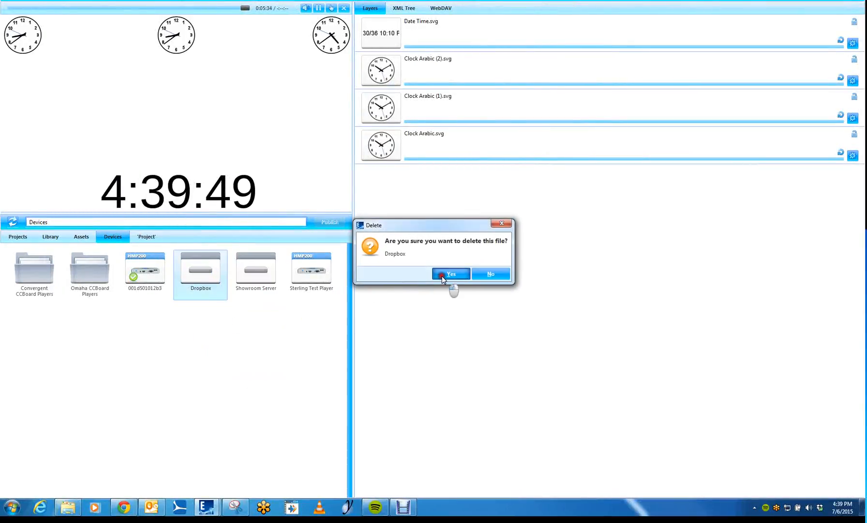
pyautogui.click(441, 275)
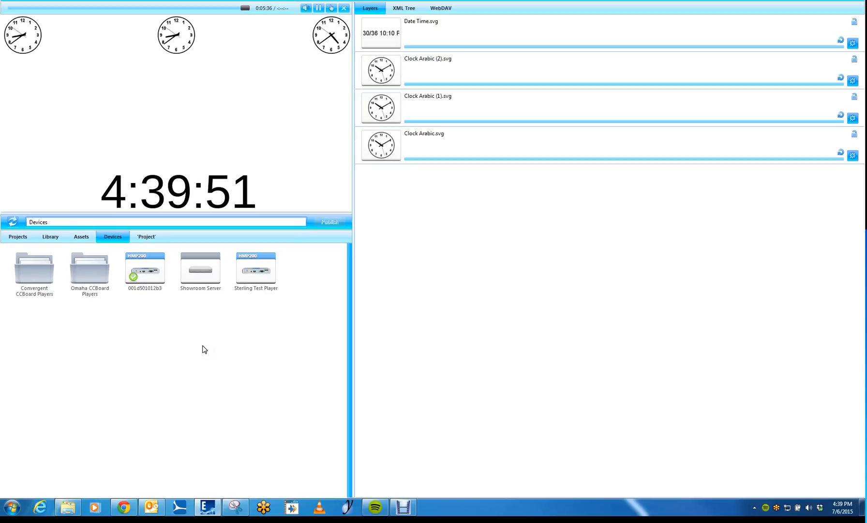
# Start a new publish location among the devices and set its protocol to Shared Folder.
pyautogui.rightClick(180, 327)
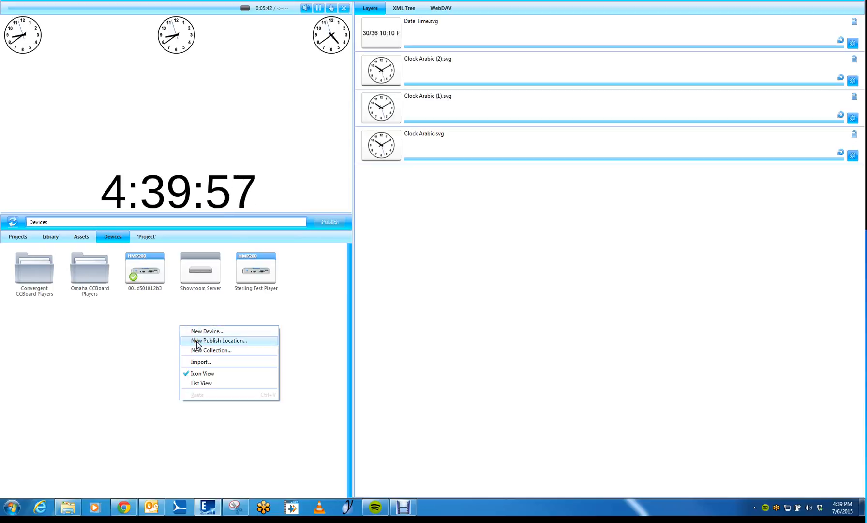
pyautogui.click(197, 341)
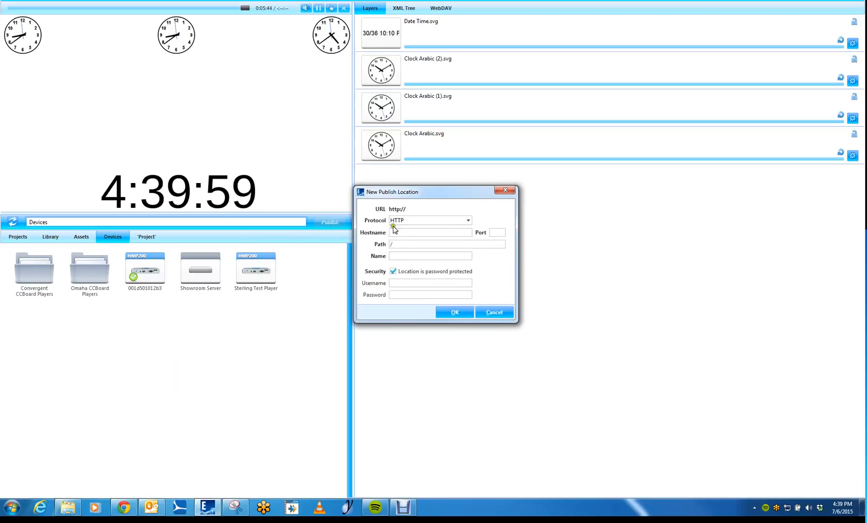
pyautogui.moveTo(399, 194); pyautogui.dragTo(385, 191)
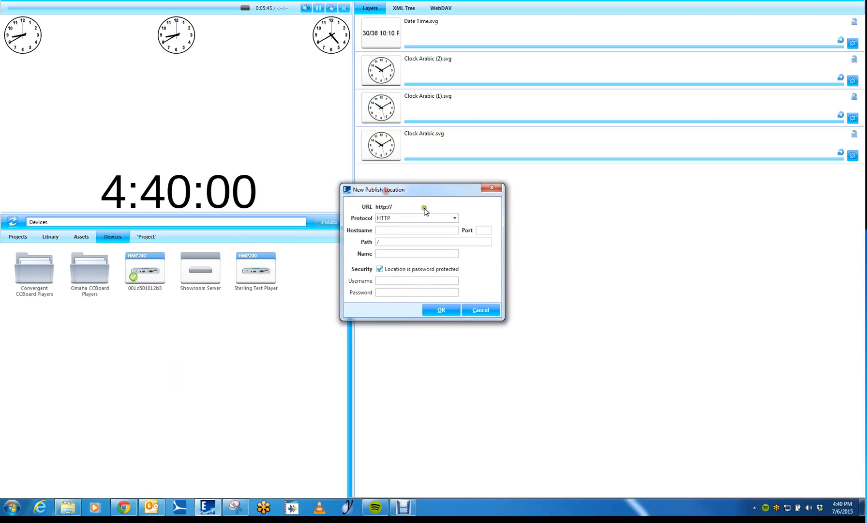
pyautogui.click(454, 218)
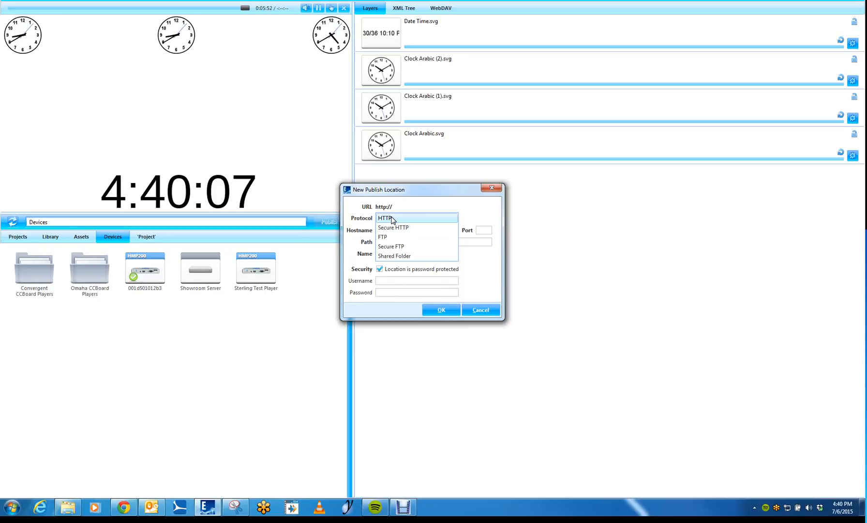
pyautogui.click(394, 256)
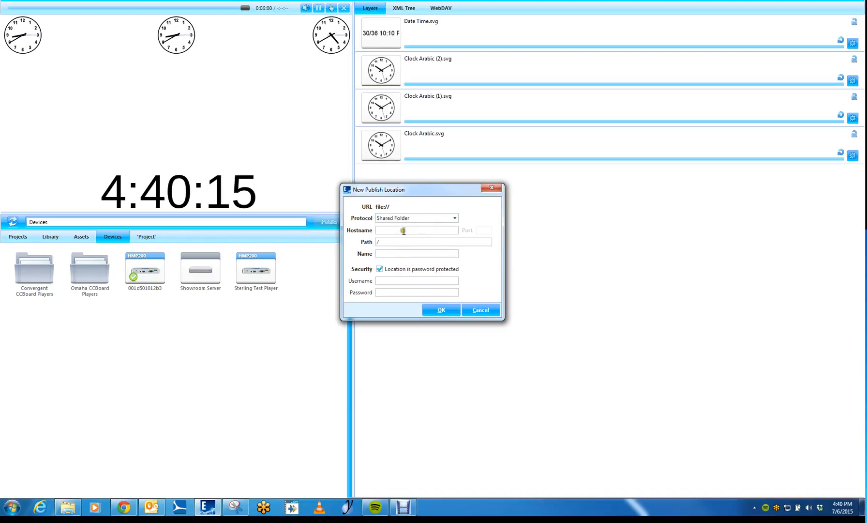
# Paste the copied network link of the PullModeTest folder as the publish location's path.
pyautogui.click(388, 242)
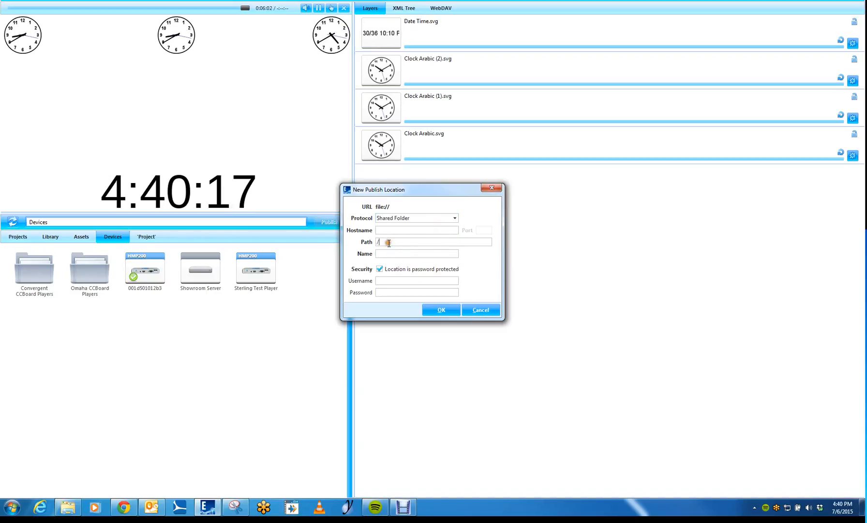
pyautogui.rightClick(392, 242)
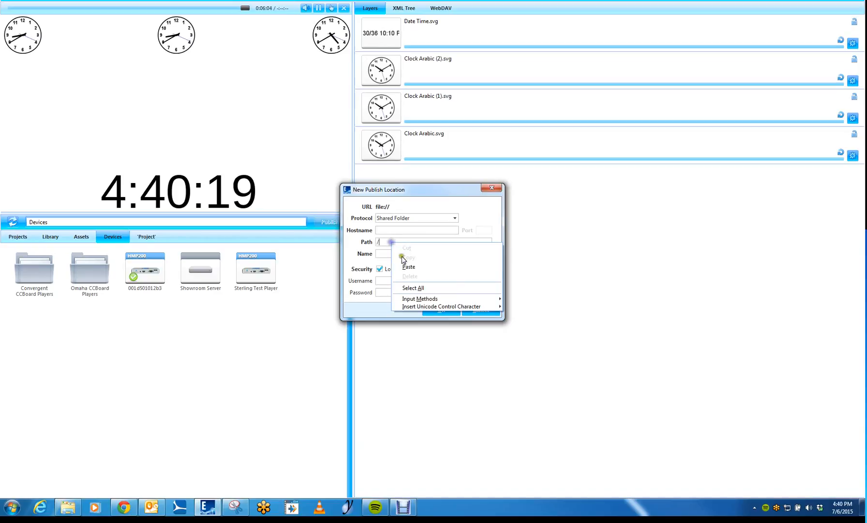
pyautogui.click(406, 265)
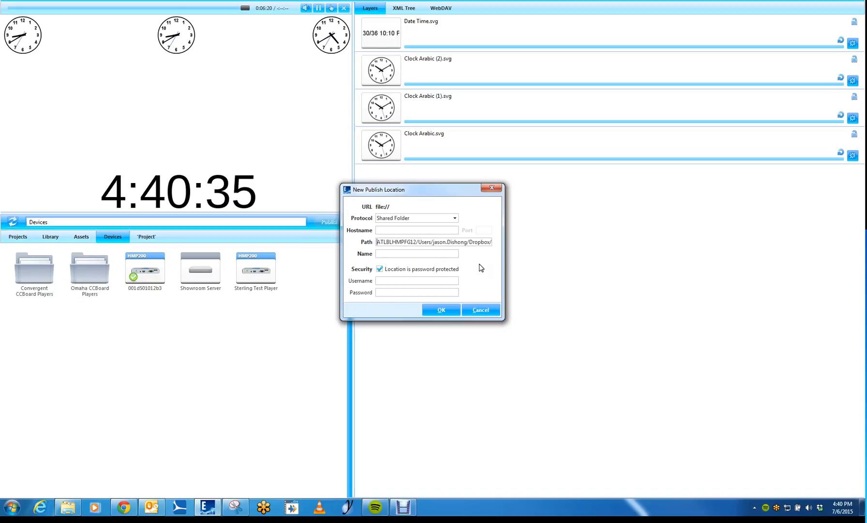
# Move the computer name ATLBLHMPFG12 from the beginning of the path into the hostname.
pyautogui.moveTo(378, 242); pyautogui.dragTo(415, 244)
pyautogui.hotkey('ctrl', 'c')
pyautogui.rightClick(405, 243)
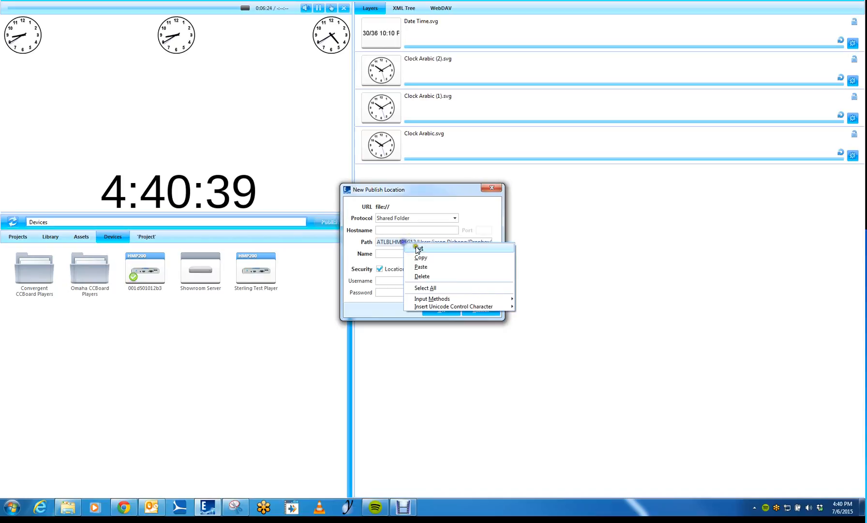
pyautogui.click(419, 248)
pyautogui.rightClick(395, 231)
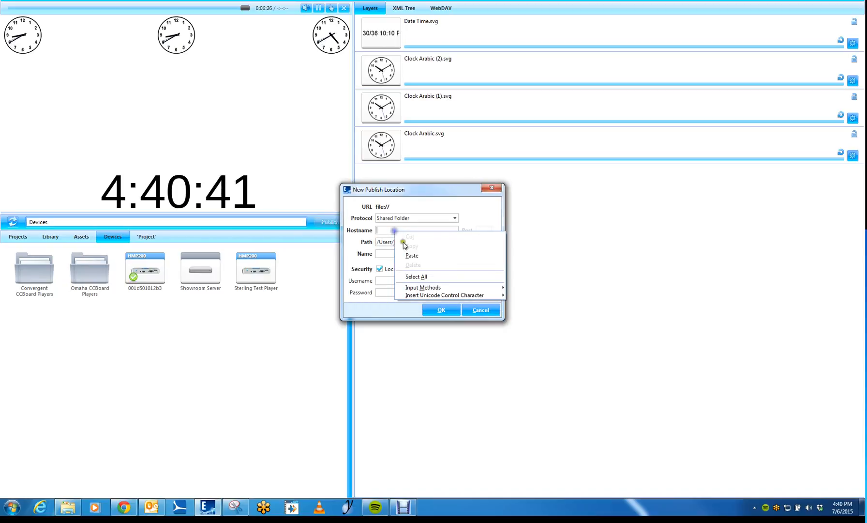
pyautogui.click(404, 249)
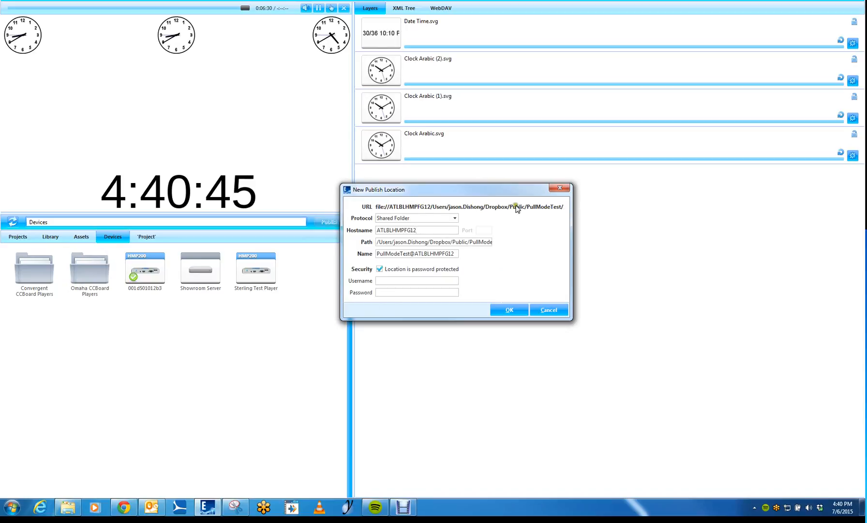
# Name the publish location Dropbox, turn off its password protection and save it.
pyautogui.moveTo(418, 230); pyautogui.dragTo(363, 257)
pyautogui.write('D')
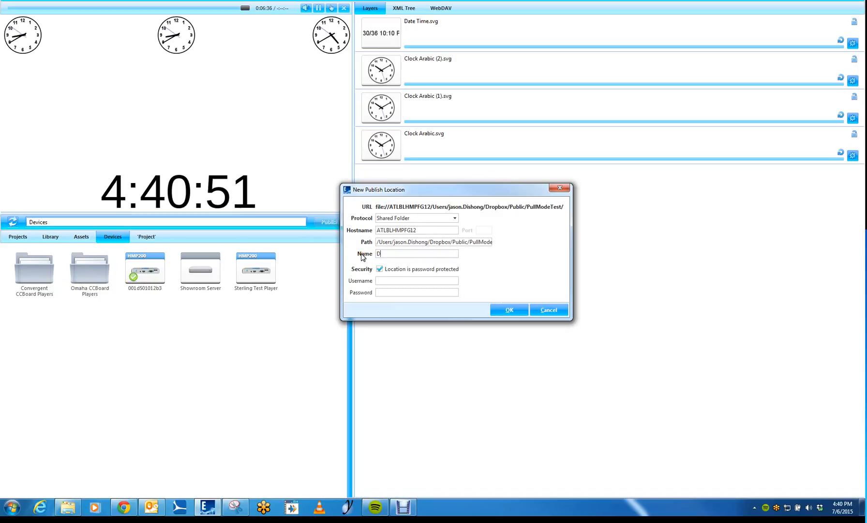
pyautogui.write('ropbox')
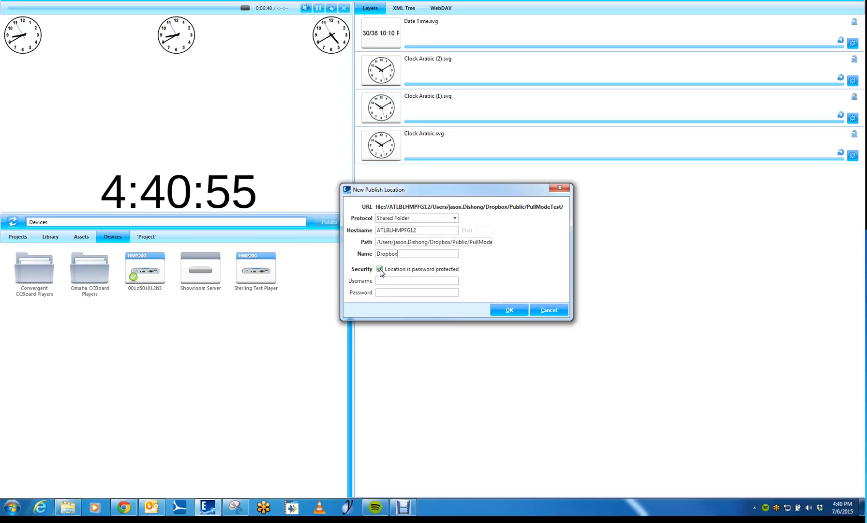
pyautogui.click(380, 270)
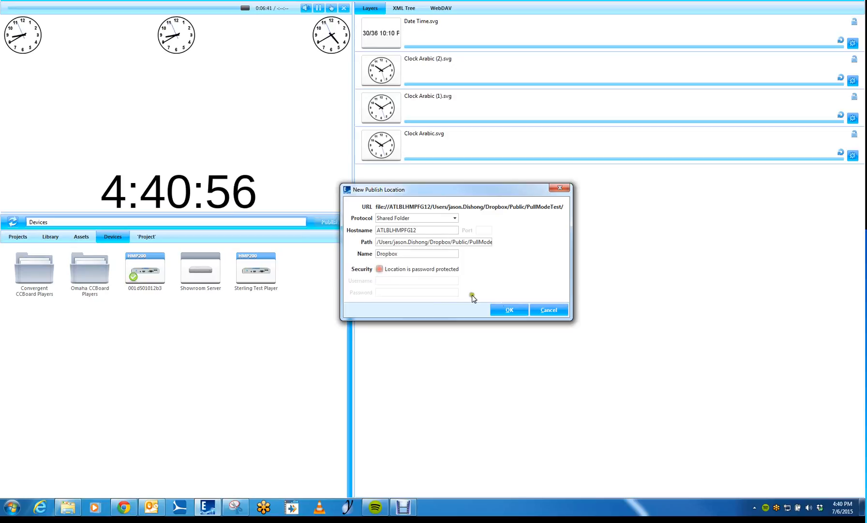
pyautogui.click(506, 311)
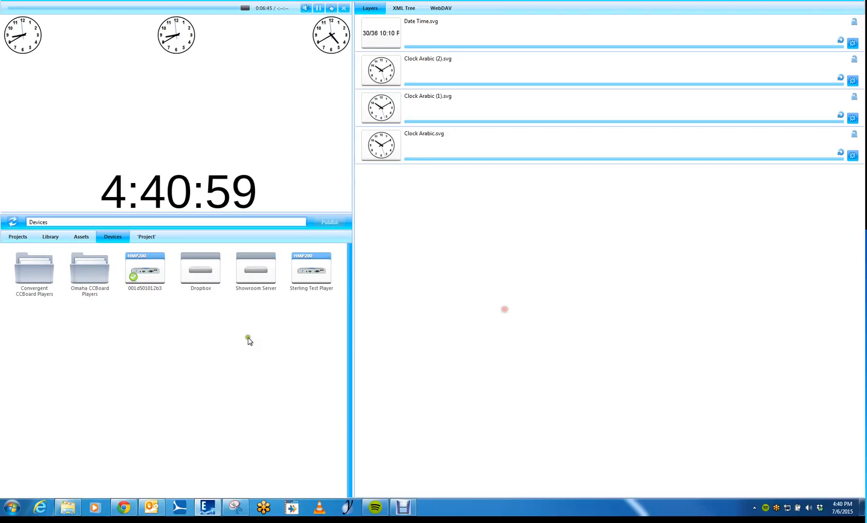
pyautogui.click(204, 274)
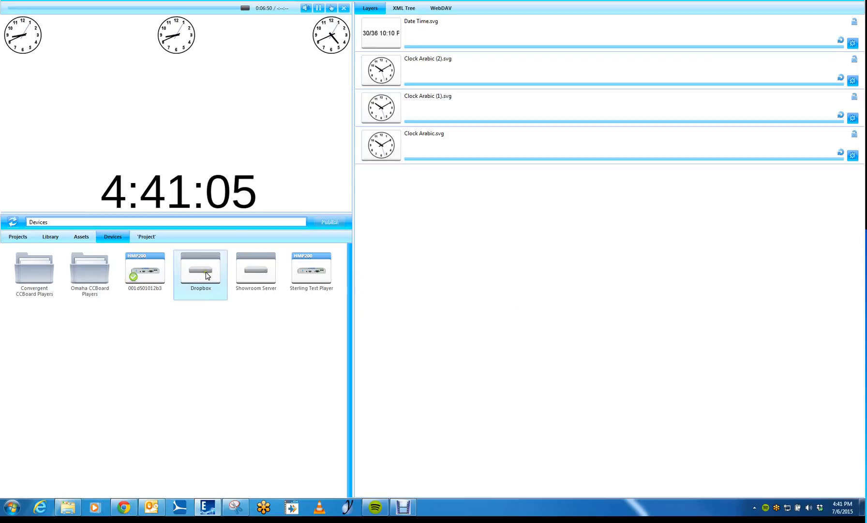
pyautogui.click(203, 278)
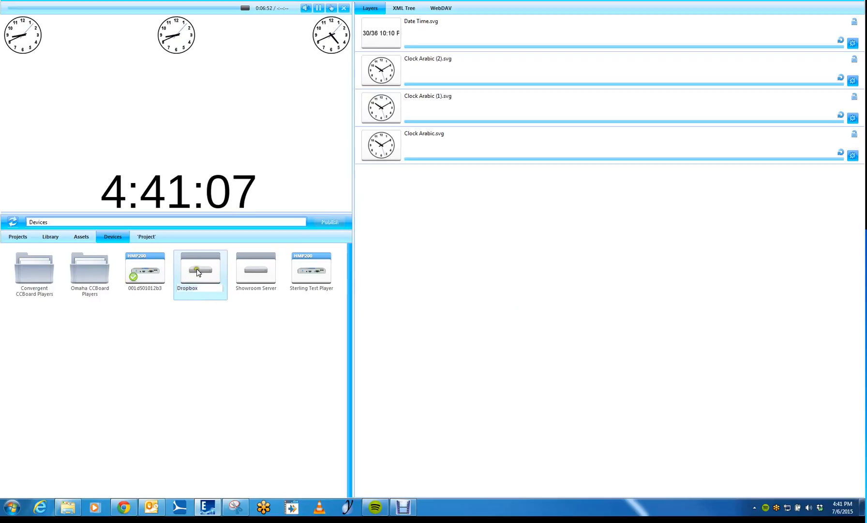
pyautogui.click(201, 321)
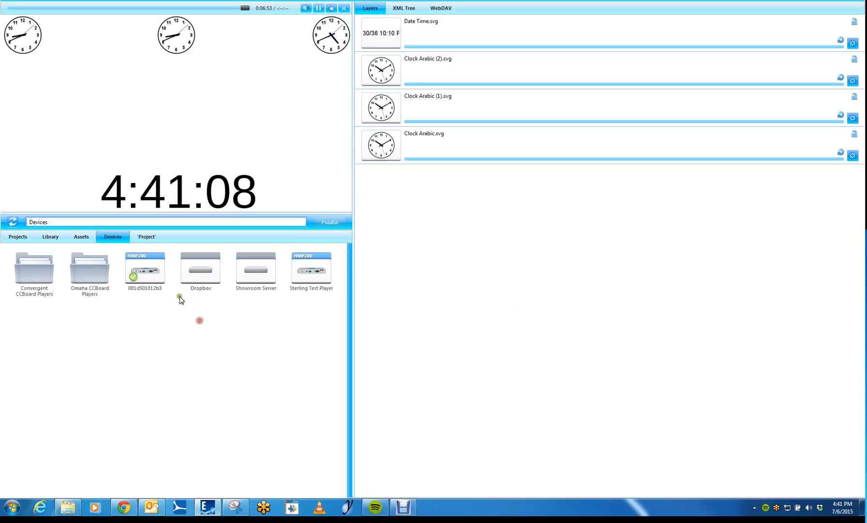
# Start publishing the open project and select Dropbox among its target devices.
pyautogui.click(147, 238)
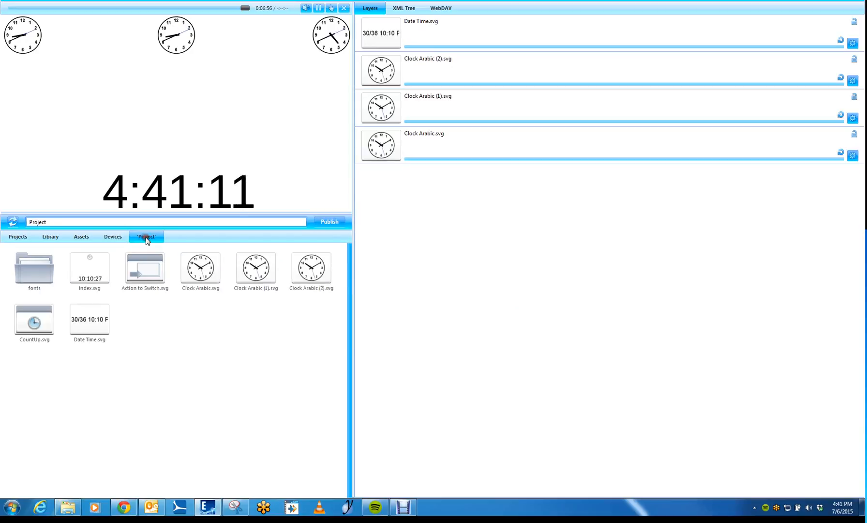
pyautogui.click(320, 222)
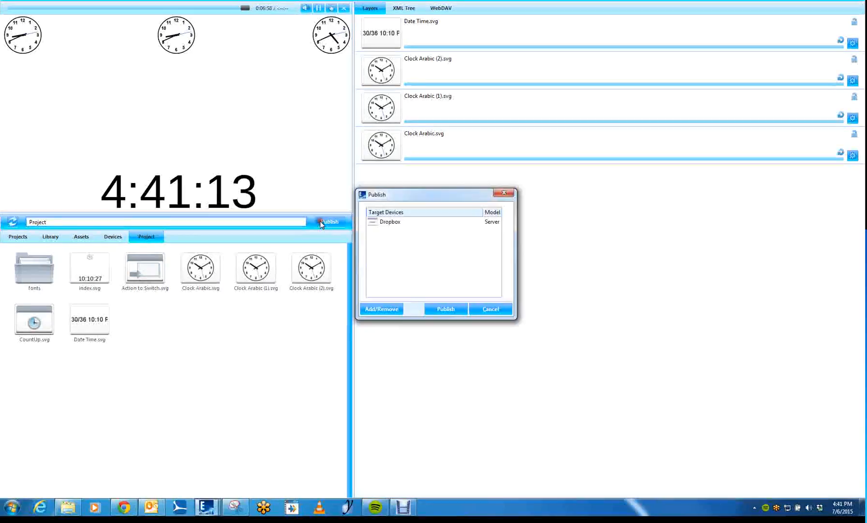
pyautogui.click(419, 222)
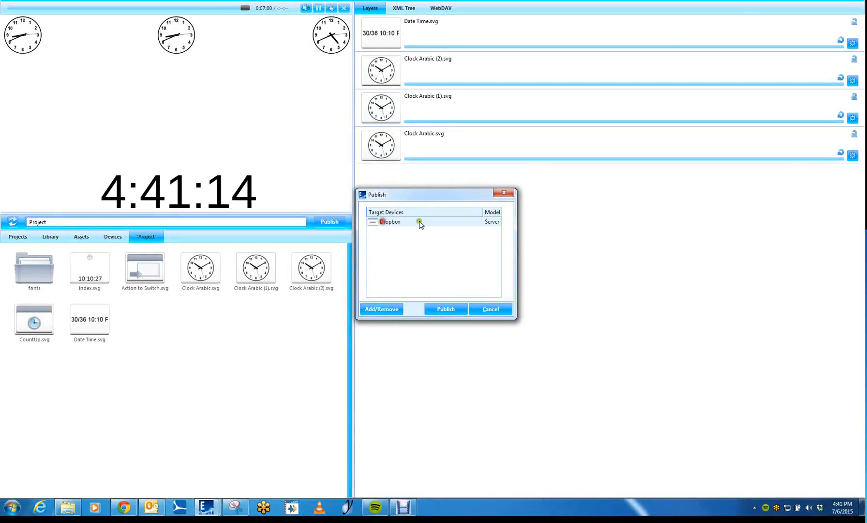
# Remove Dropbox from the project's publish targets and add it back from the available devices.
pyautogui.click(381, 308)
pyautogui.click(385, 278)
pyautogui.click(382, 309)
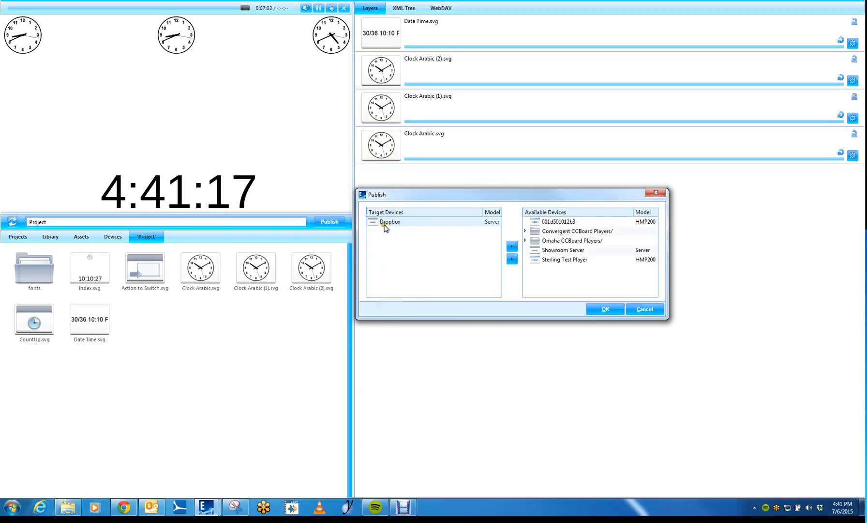
pyautogui.doubleClick(383, 223)
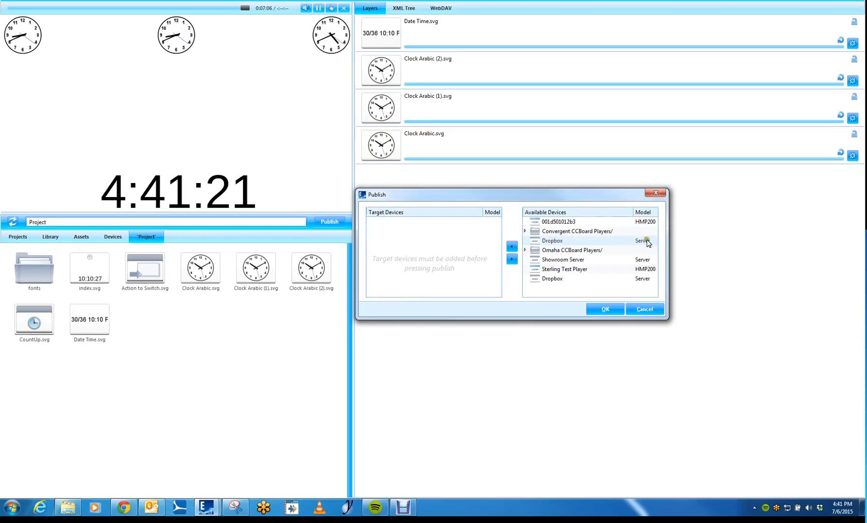
pyautogui.moveTo(562, 242); pyautogui.dragTo(419, 246)
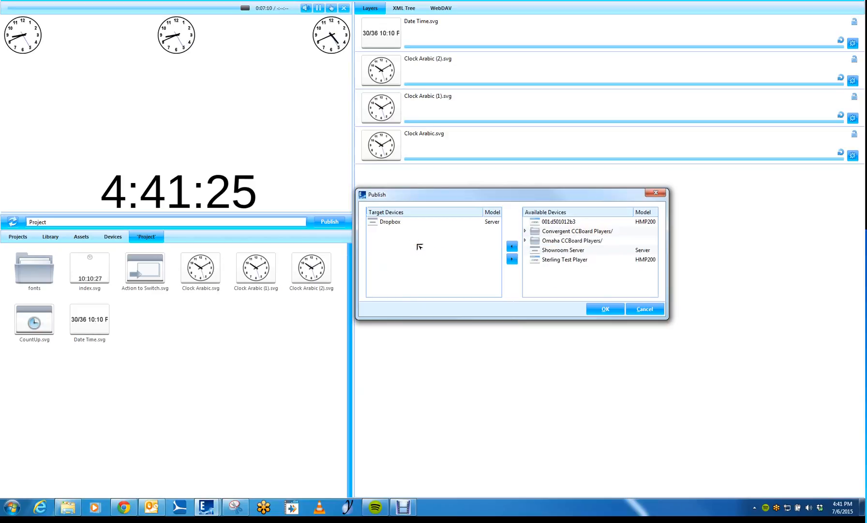
pyautogui.click(616, 313)
pyautogui.click(417, 266)
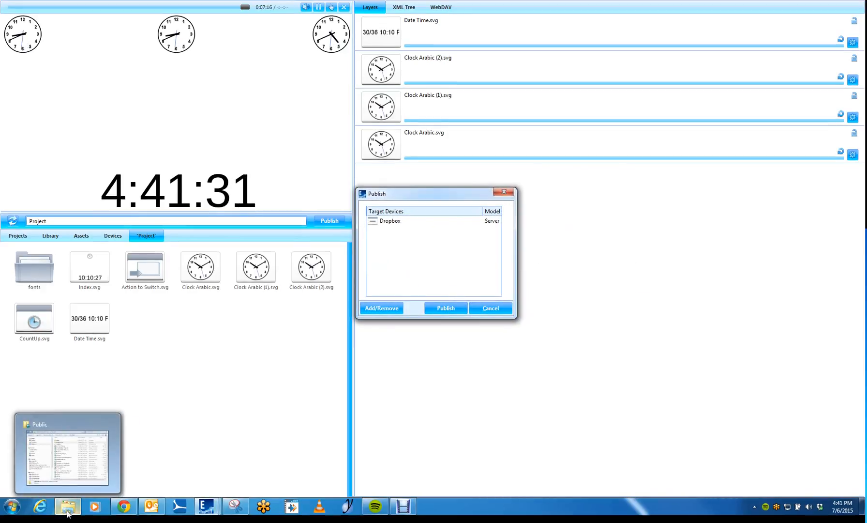
# Switch to Windows Explorer and check the contents of the PullModeTest folder inside Public before publishing.
pyautogui.click(80, 493)
pyautogui.doubleClick(359, 119)
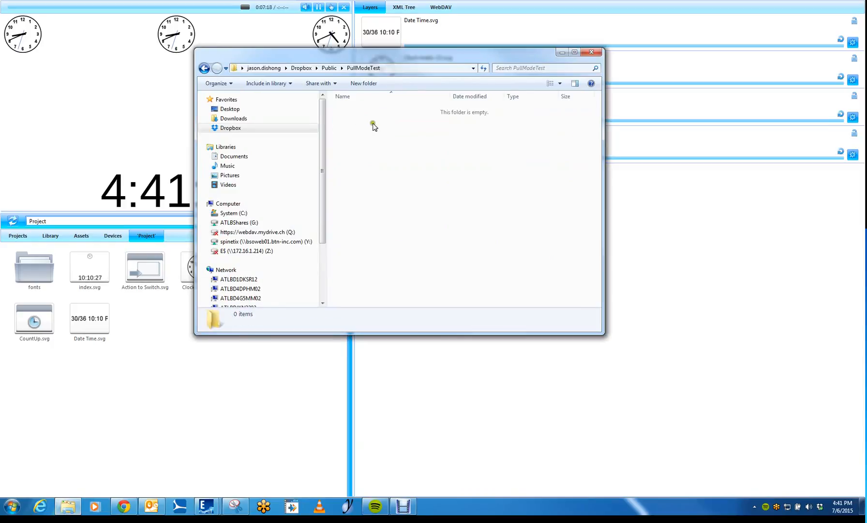
pyautogui.moveTo(425, 59); pyautogui.dragTo(458, 82)
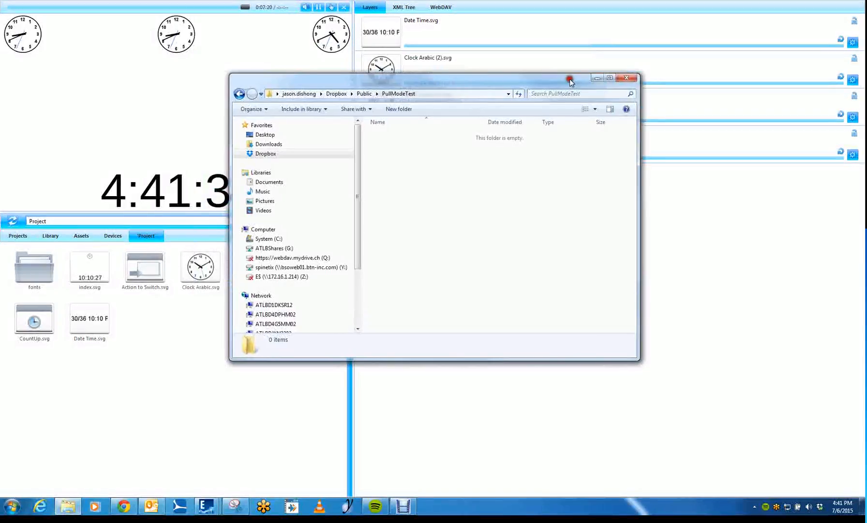
pyautogui.click(596, 78)
# Publish the project to Dropbox, accepting that existing content in the remote folder will be lost.
pyautogui.click(443, 306)
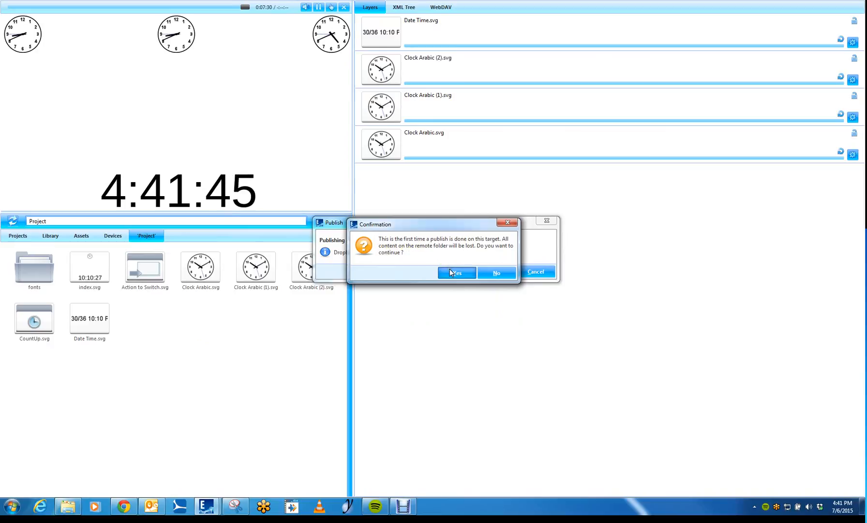
pyautogui.click(454, 273)
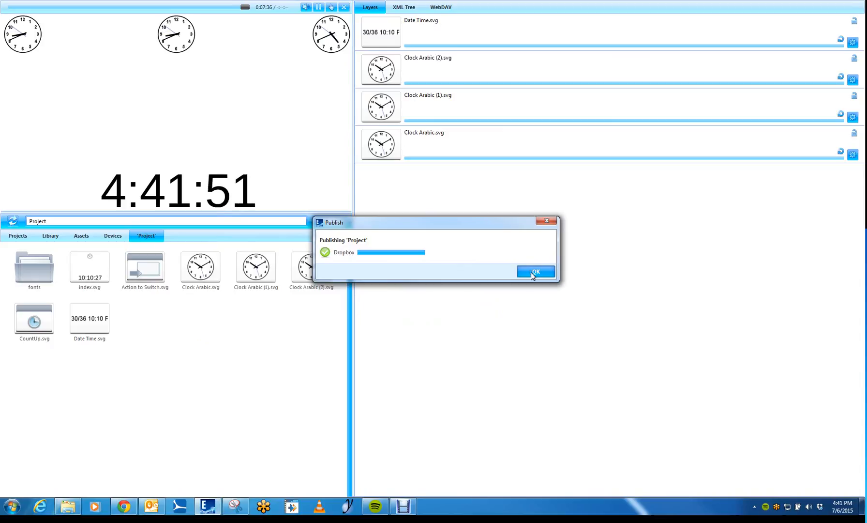
pyautogui.click(534, 272)
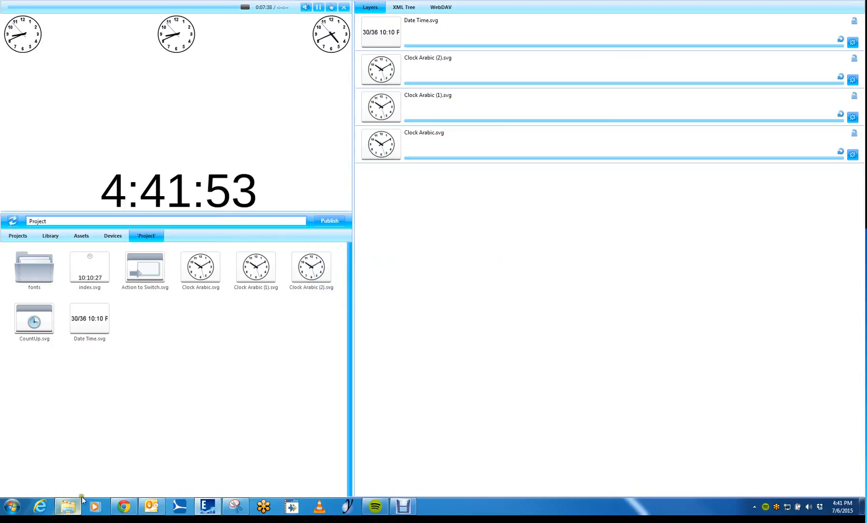
# Switch to Windows Explorer and examine the published files in the PullModeTest folder, including spx-listing.xml.
pyautogui.click(68, 507)
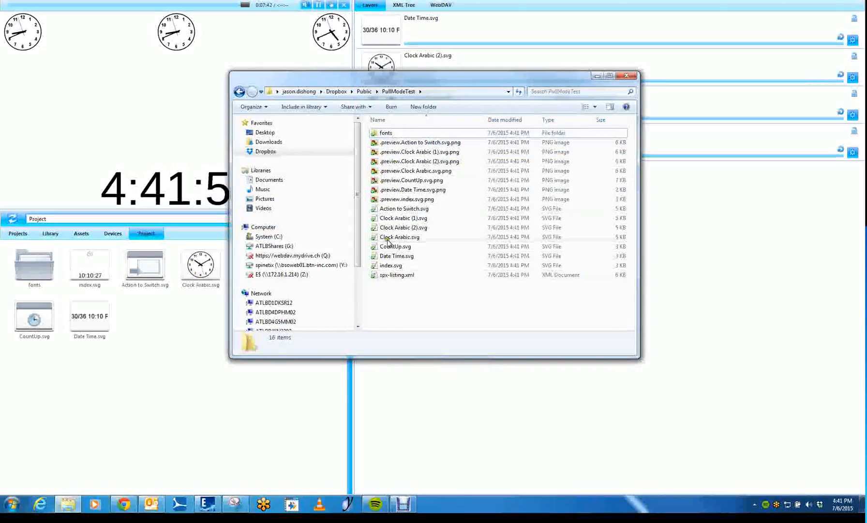
pyautogui.moveTo(384, 82); pyautogui.dragTo(480, 57)
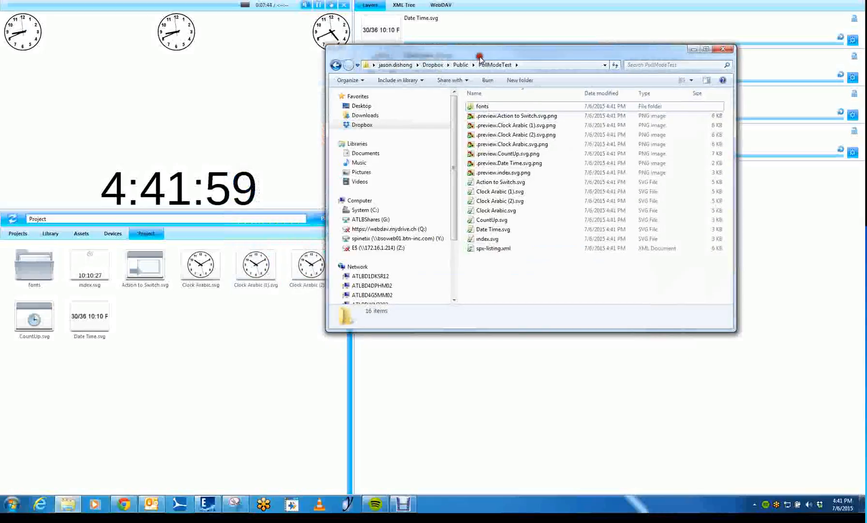
pyautogui.click(482, 252)
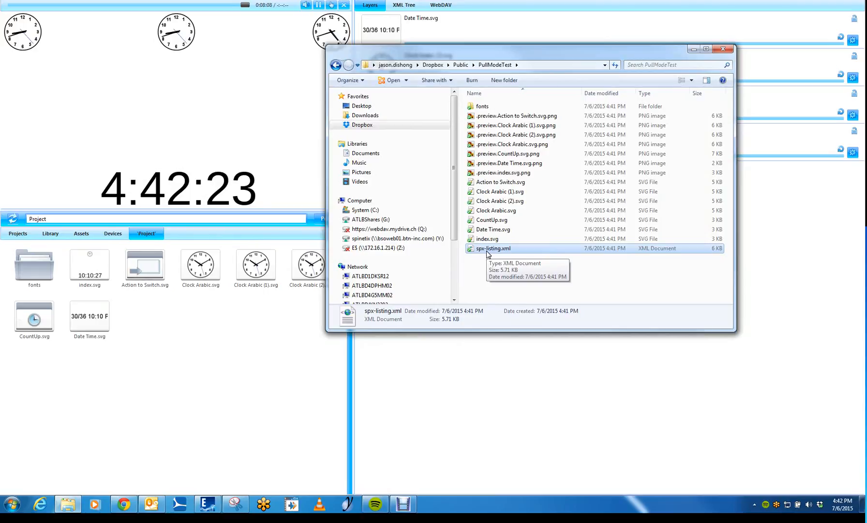
pyautogui.moveTo(563, 80); pyautogui.dragTo(548, 86)
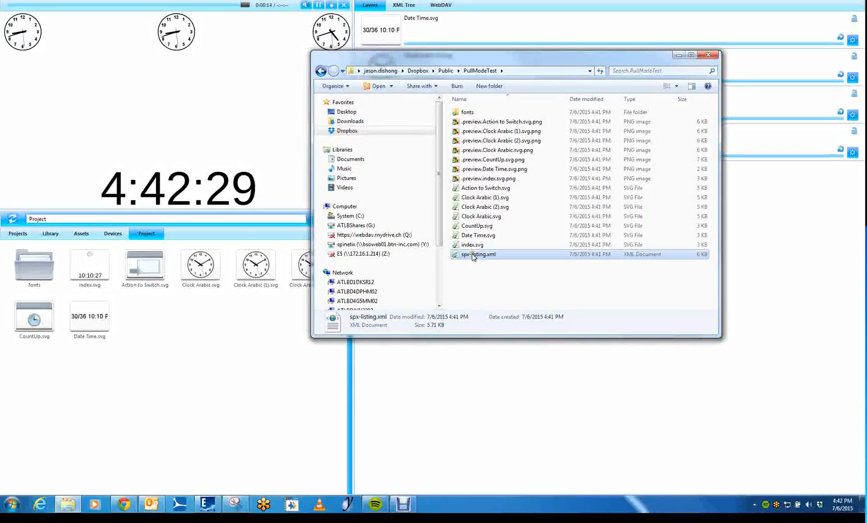
pyautogui.moveTo(504, 59); pyautogui.dragTo(491, 62)
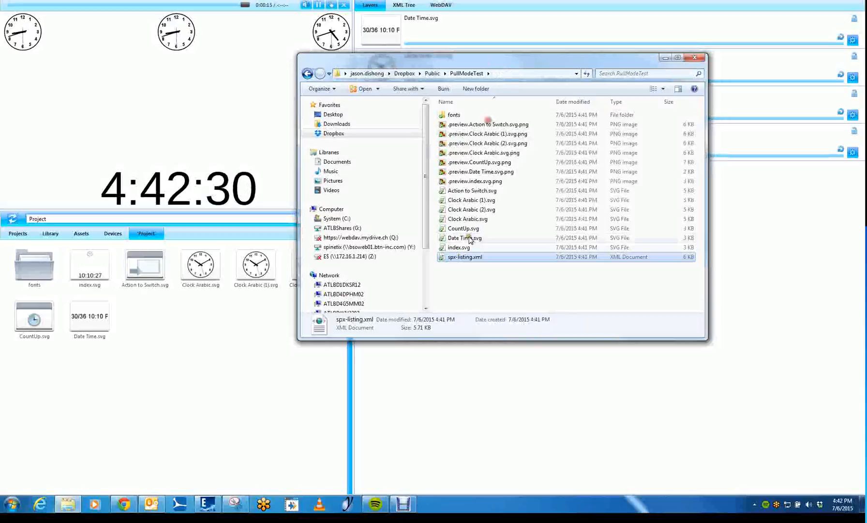
# Copy the Dropbox public link of spx-listing.xml and put the folder window away.
pyautogui.rightClick(465, 259)
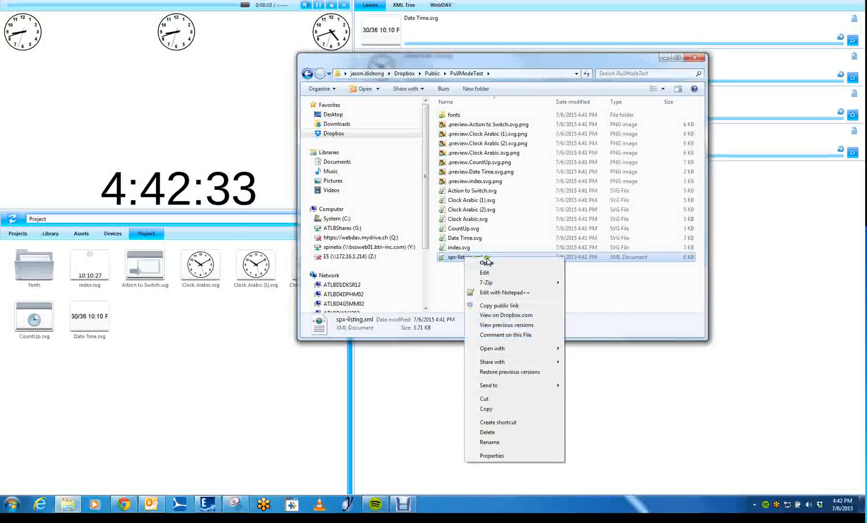
pyautogui.click(496, 306)
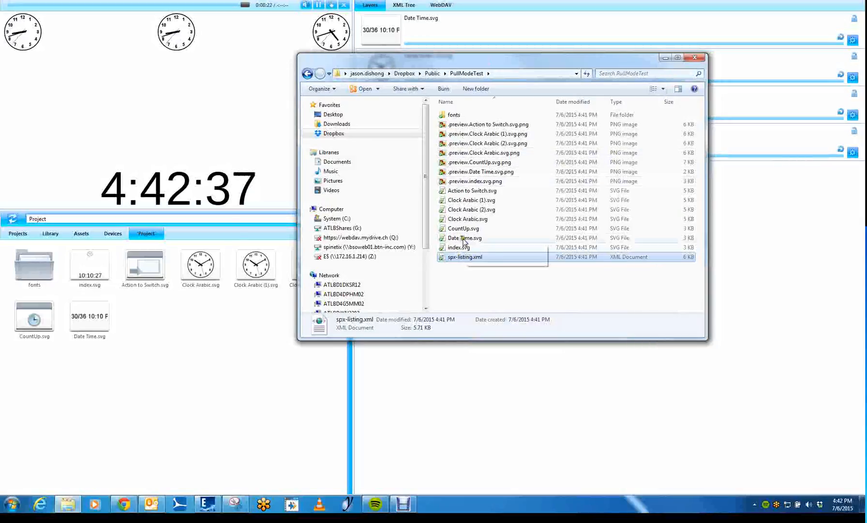
pyautogui.rightClick(463, 258)
pyautogui.click(499, 303)
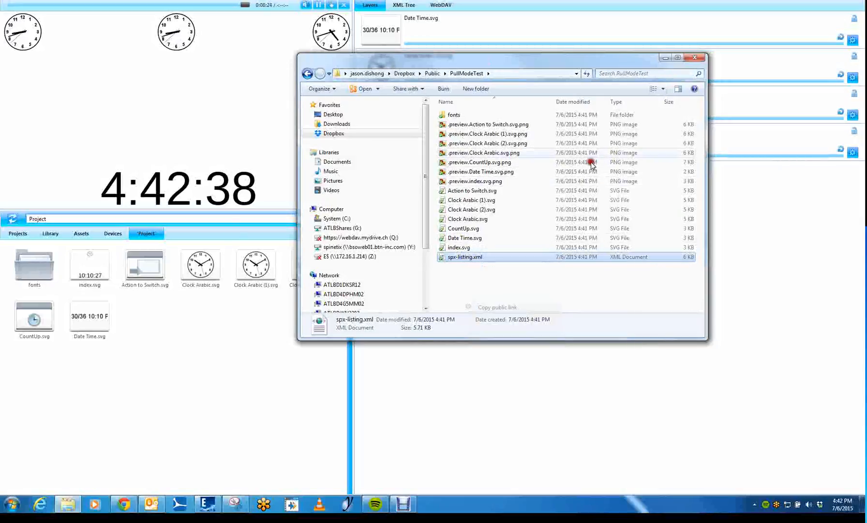
pyautogui.click(666, 58)
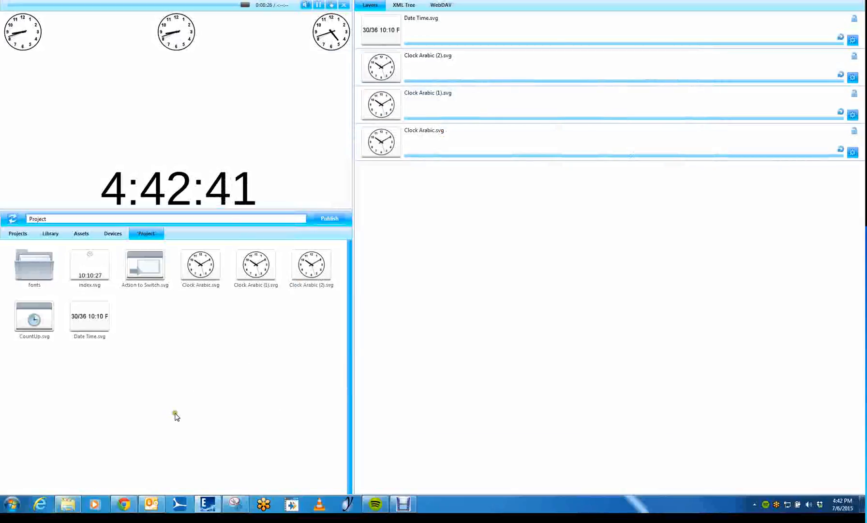
# Switch to Chrome and open the player's Pull Mode content settings in the HMP Control Center.
pyautogui.click(124, 504)
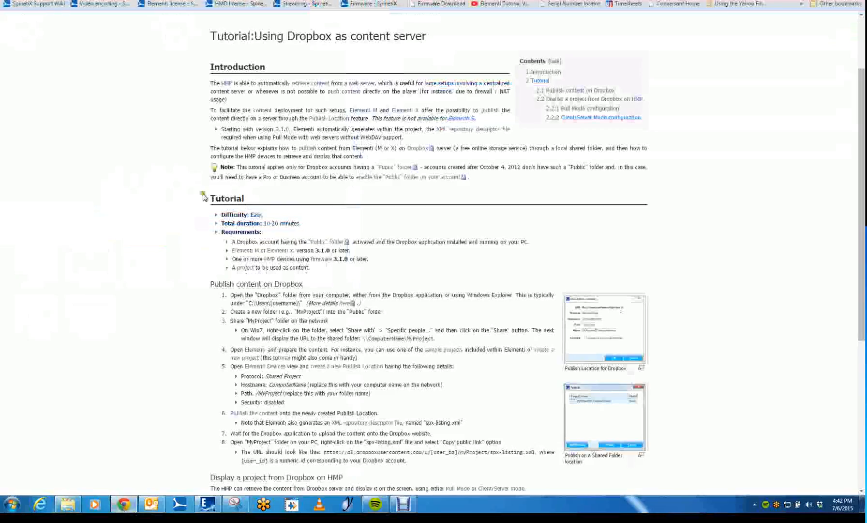
pyautogui.click(130, 6)
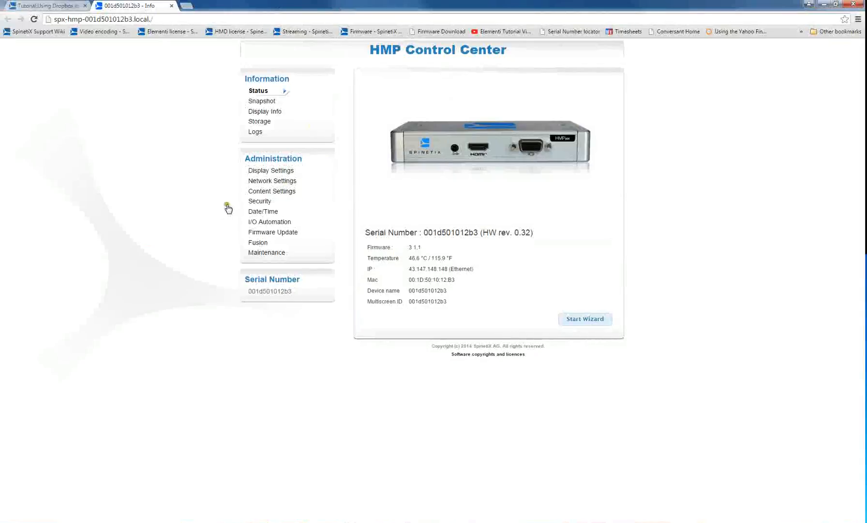
pyautogui.click(269, 192)
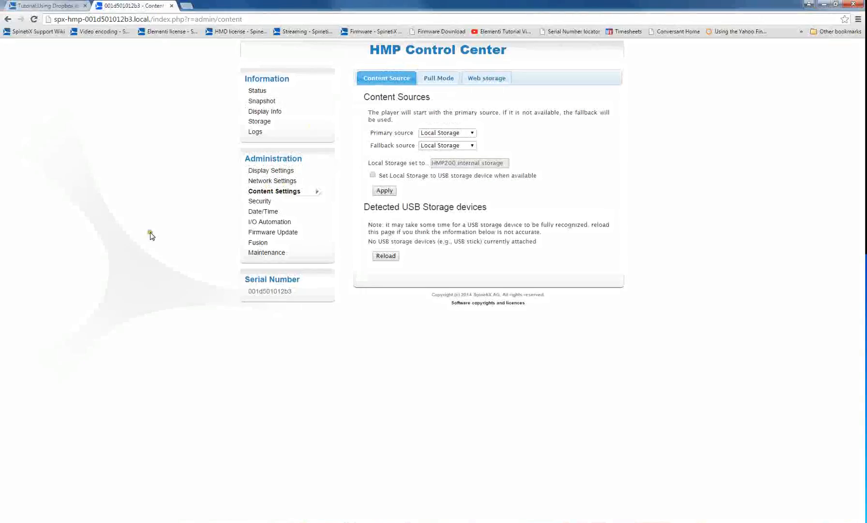
pyautogui.click(438, 80)
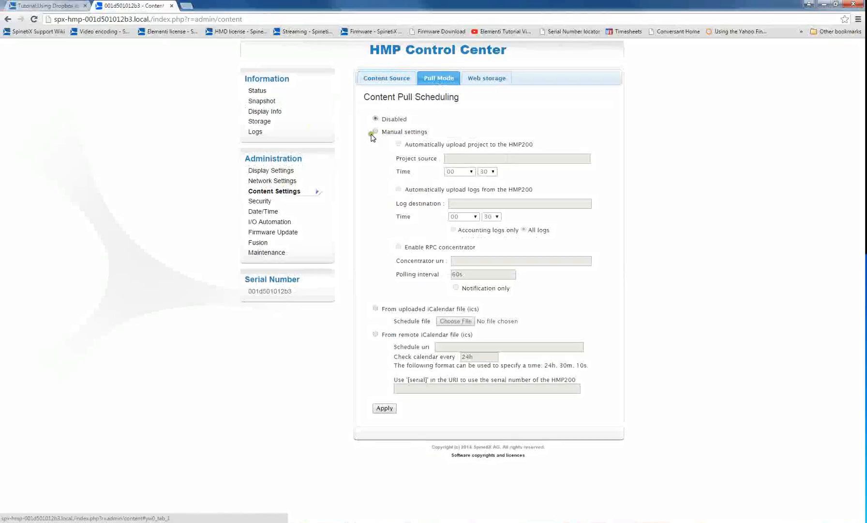
# Enable manual pull settings with automatic project upload and paste the public link of spx-listing.xml as the project source.
pyautogui.click(376, 132)
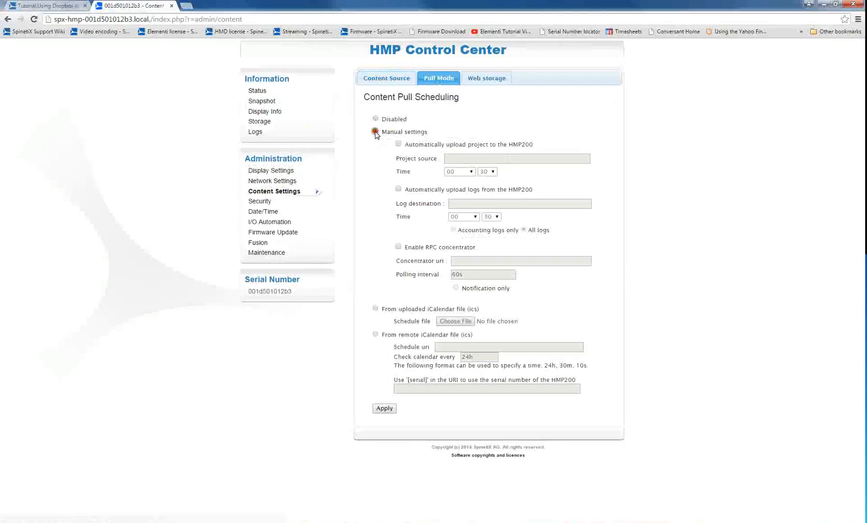
pyautogui.click(398, 144)
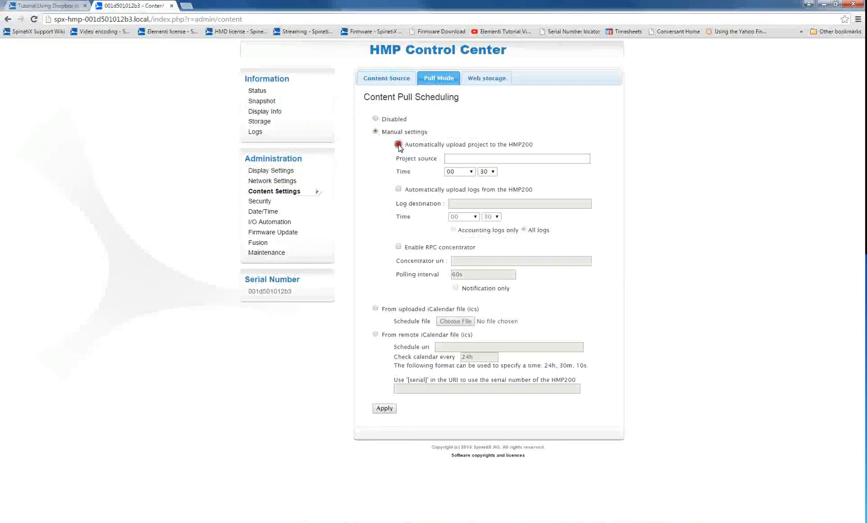
pyautogui.click(480, 158)
pyautogui.hotkey('ctrl', 'v')
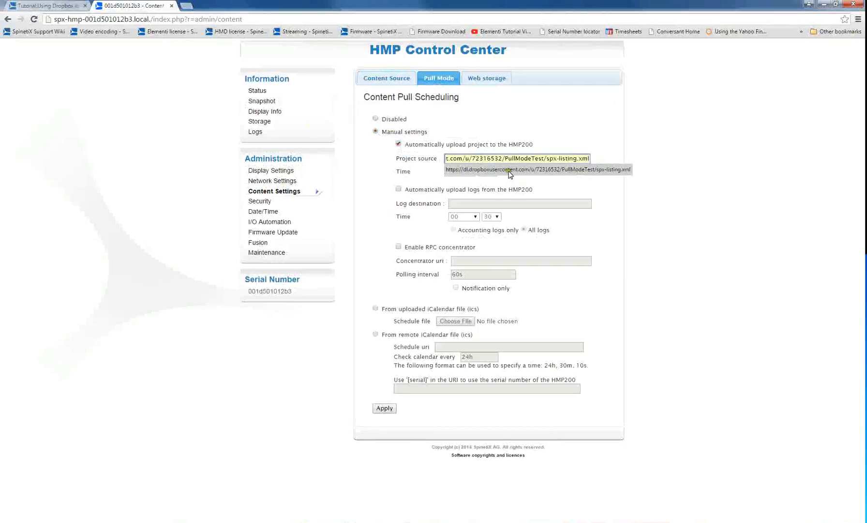
pyautogui.click(596, 172)
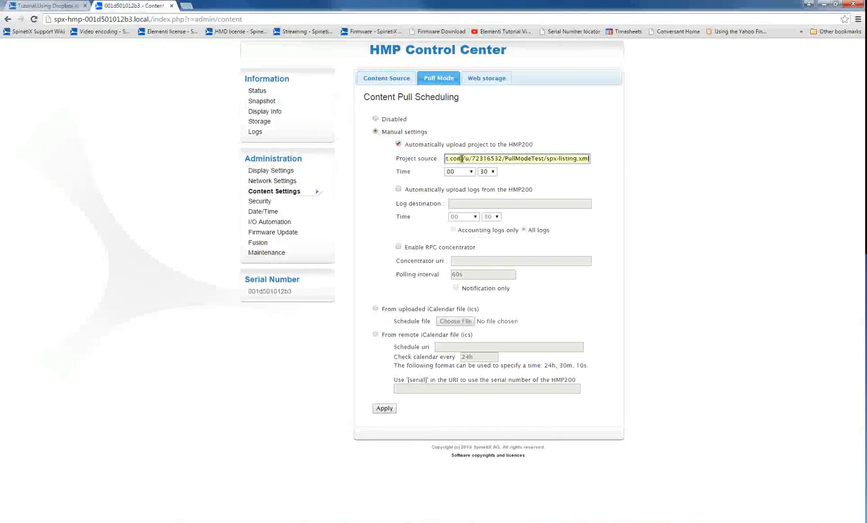
pyautogui.moveTo(462, 158); pyautogui.dragTo(500, 157)
pyautogui.click(498, 157)
pyautogui.click(411, 172)
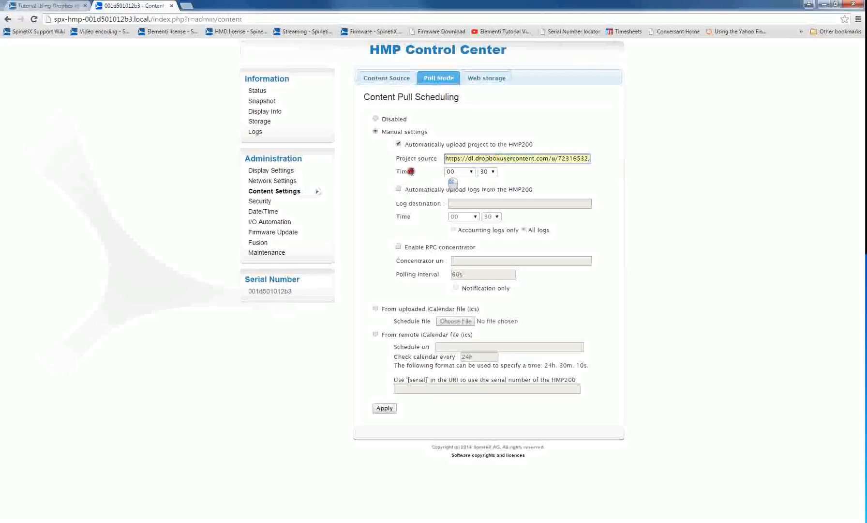
# Schedule the automatic project upload to run hourly at minute 00 and apply the Pull Mode settings.
pyautogui.click(468, 171)
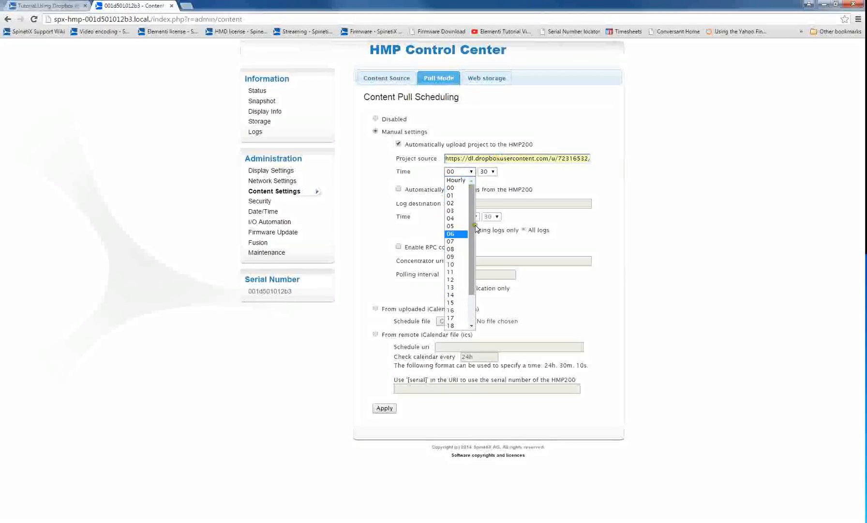
pyautogui.click(462, 180)
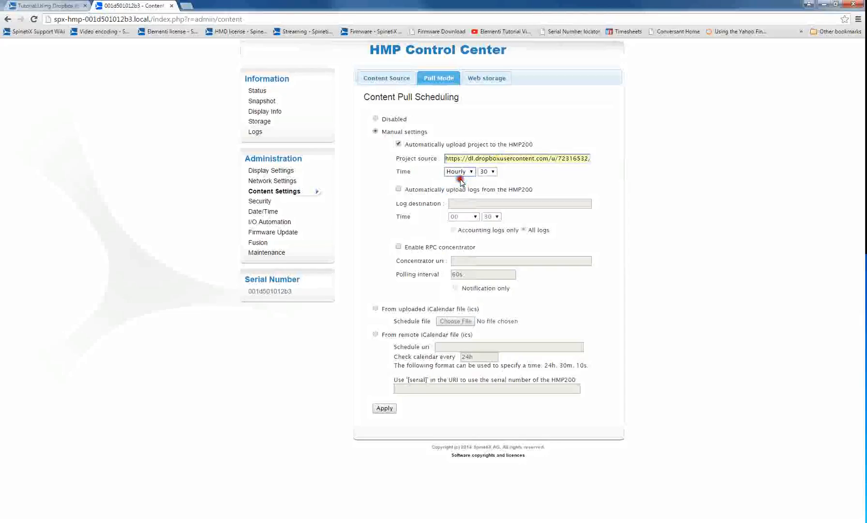
pyautogui.click(490, 172)
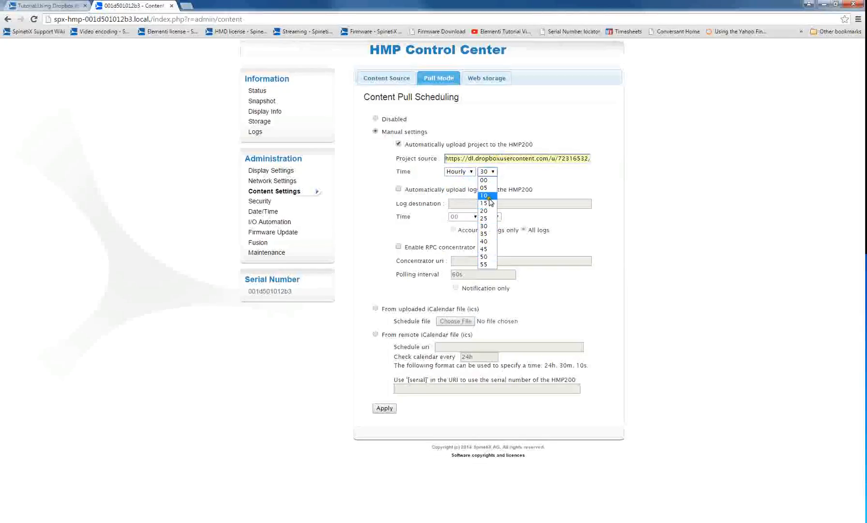
pyautogui.click(486, 180)
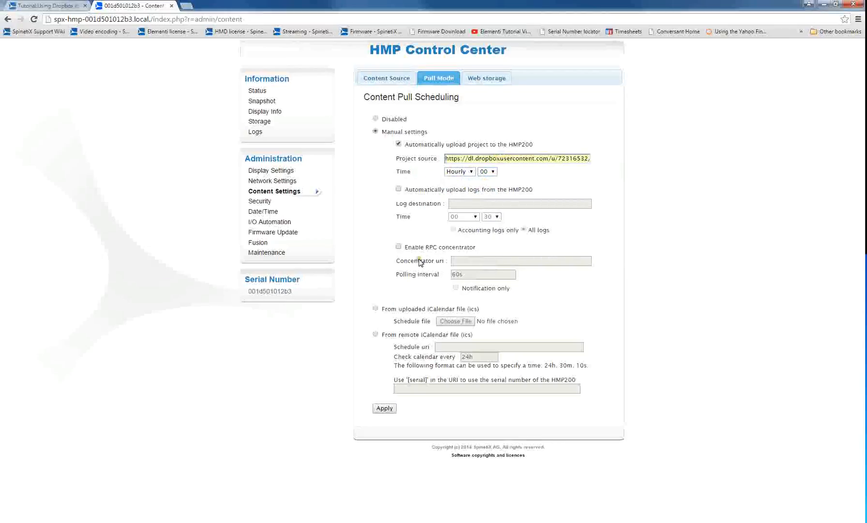
pyautogui.click(384, 409)
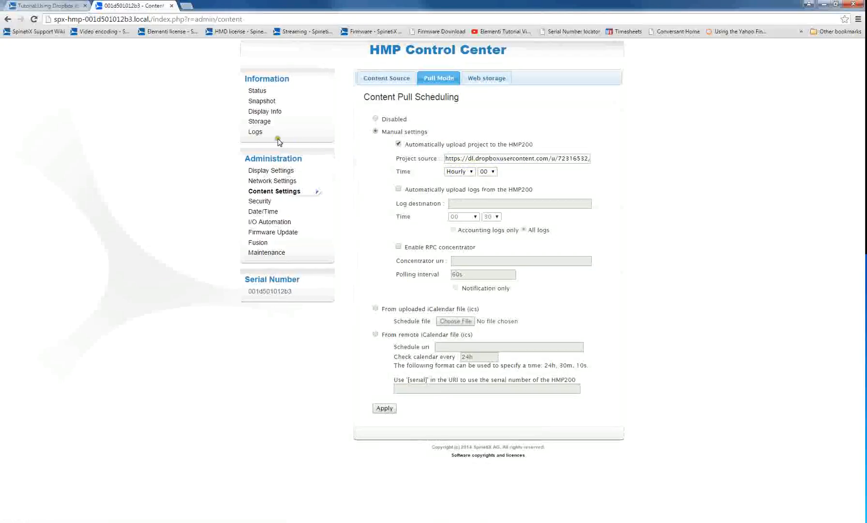
# Open the current uploader.log in the player's logs and examine the timestamps of its newest entries.
pyautogui.click(254, 135)
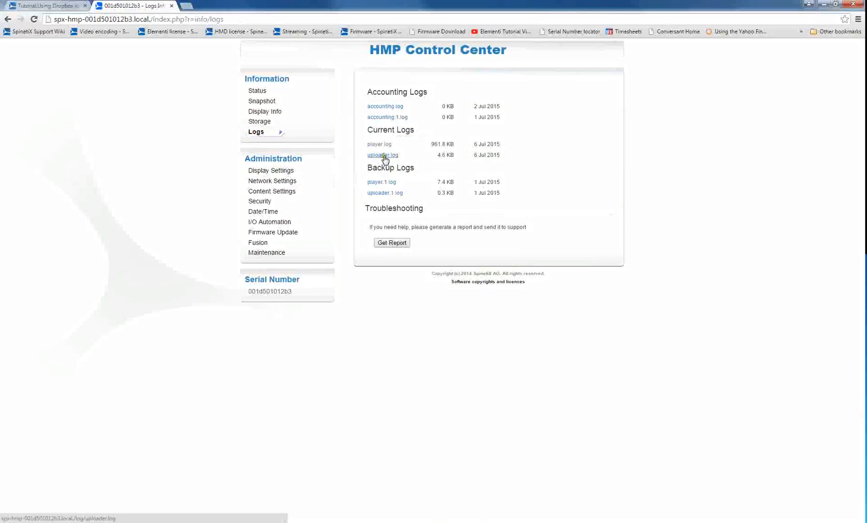
pyautogui.click(384, 156)
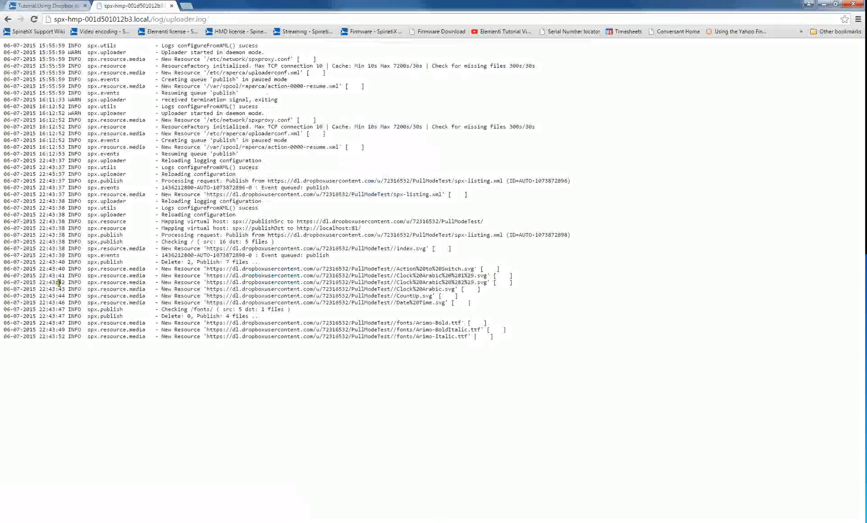
pyautogui.moveTo(41, 335); pyautogui.dragTo(63, 330)
pyautogui.click(62, 337)
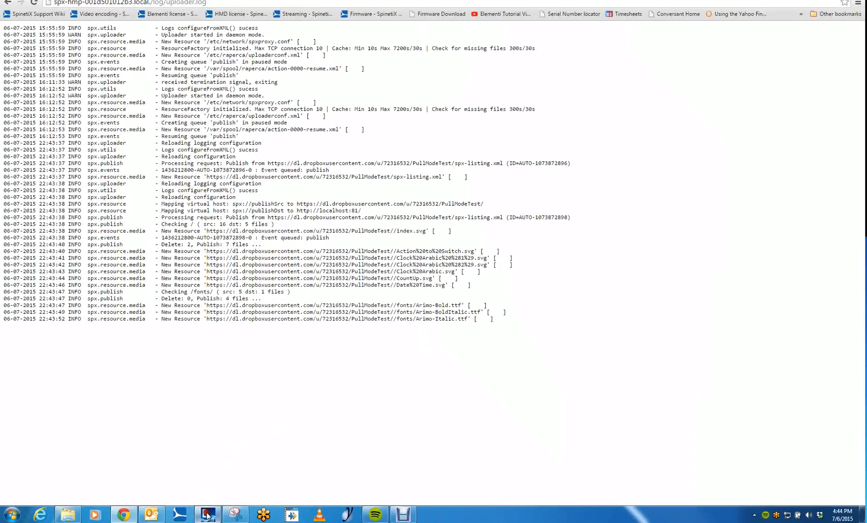
# Reload uploader.log repeatedly and check its latest lines for the publish result of spx-listing.xml.
pyautogui.click(208, 514)
pyautogui.click(124, 514)
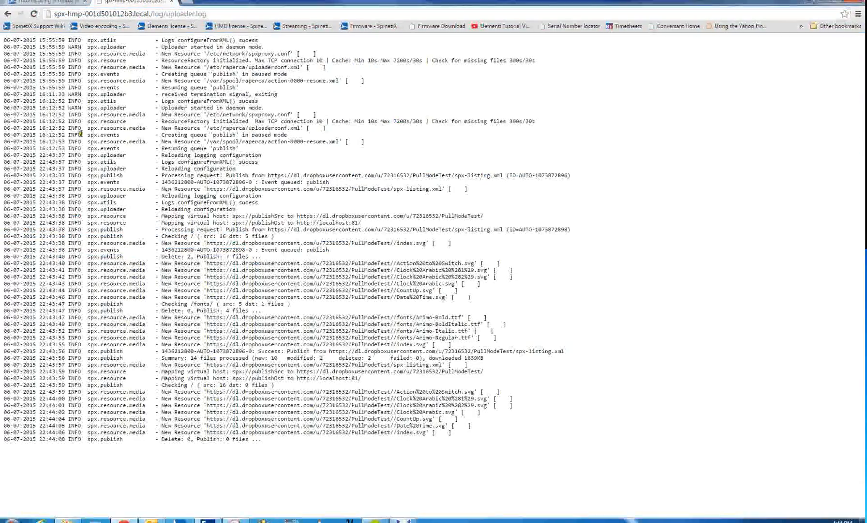
pyautogui.click(34, 14)
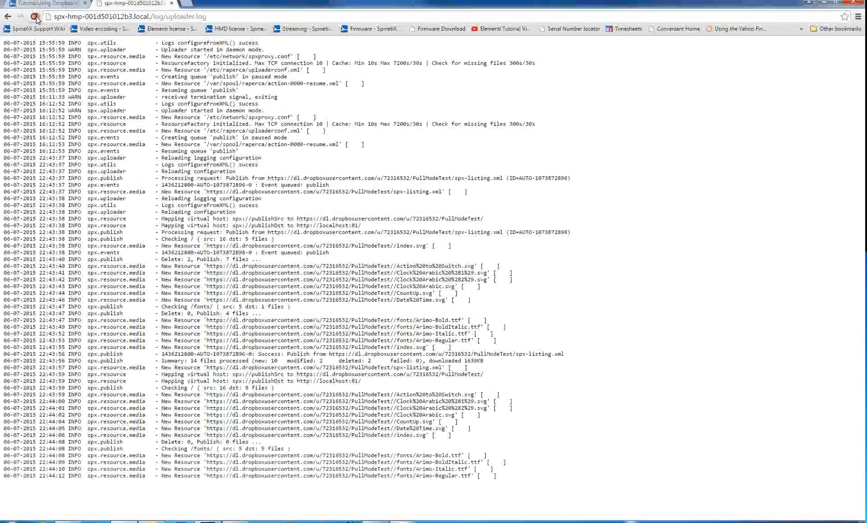
pyautogui.click(34, 17)
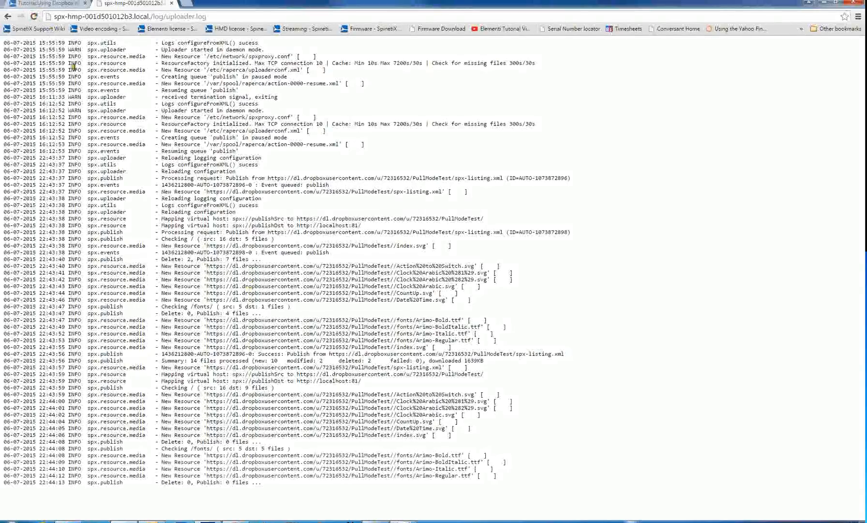
pyautogui.click(34, 16)
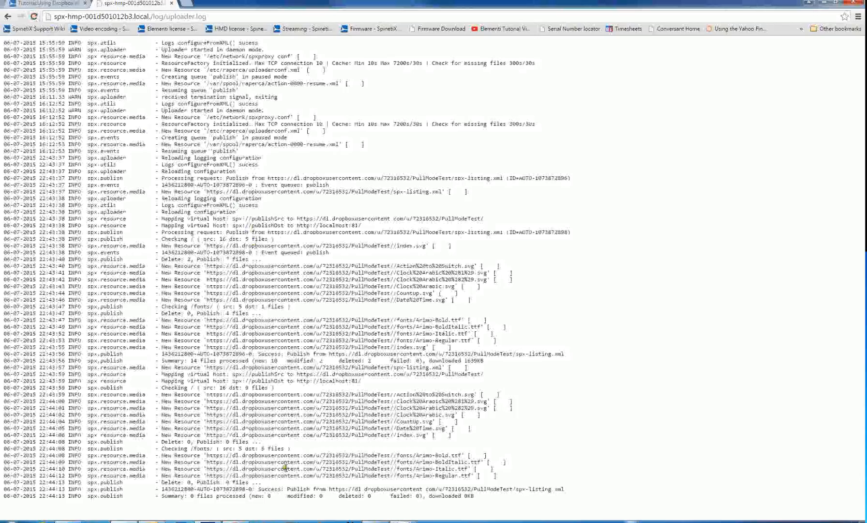
pyautogui.click(34, 17)
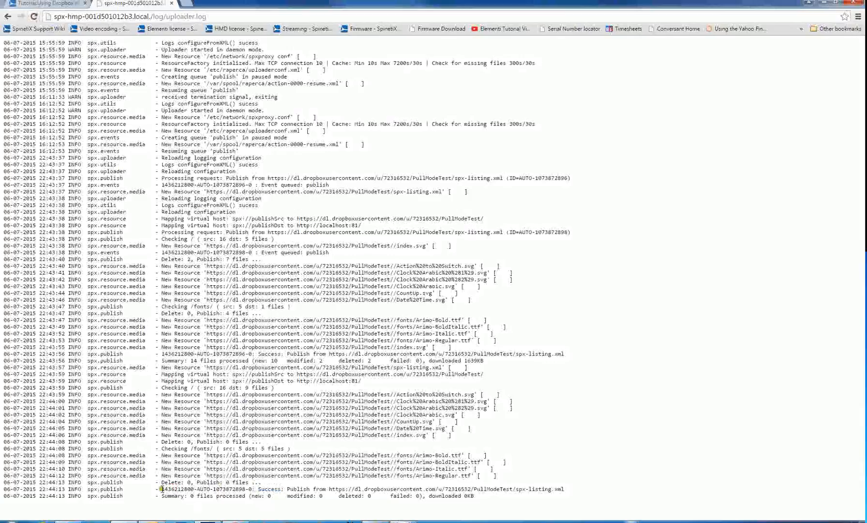
pyautogui.moveTo(161, 488); pyautogui.dragTo(587, 486)
pyautogui.click(587, 487)
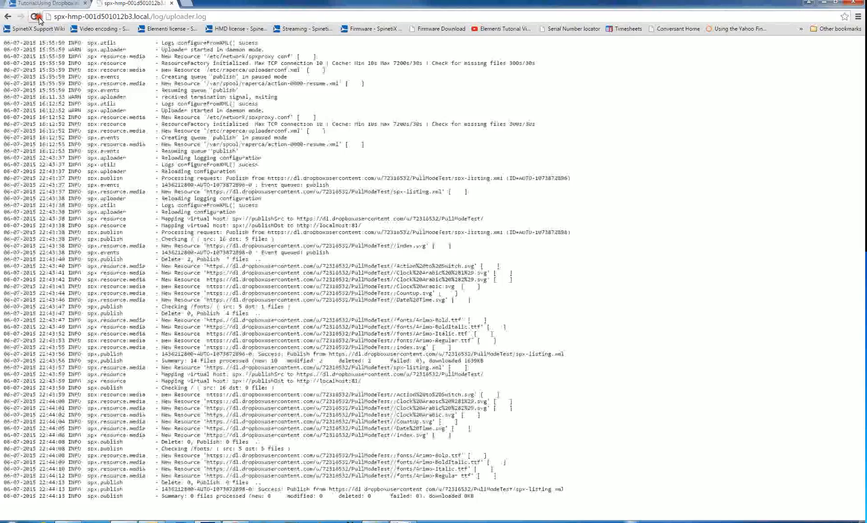
# Return to the HMP Control Center, view the player's snapshot and refresh it to check the displayed content.
pyautogui.click(8, 16)
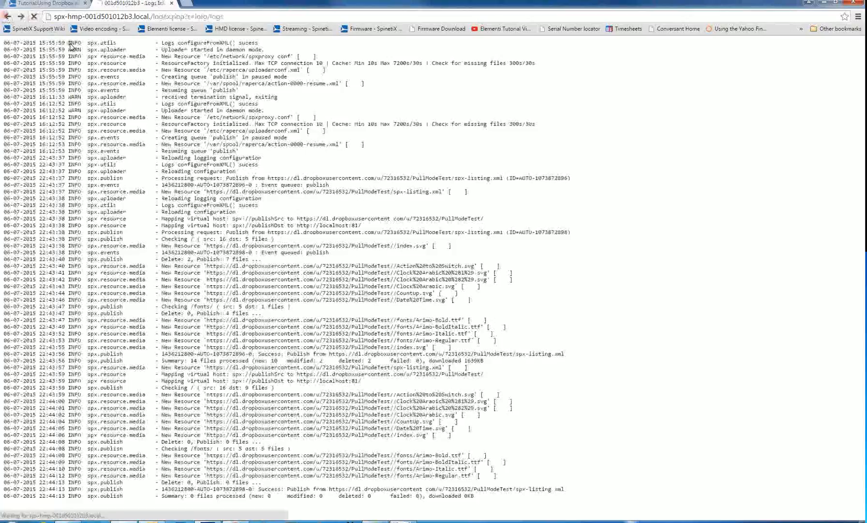
pyautogui.click(262, 99)
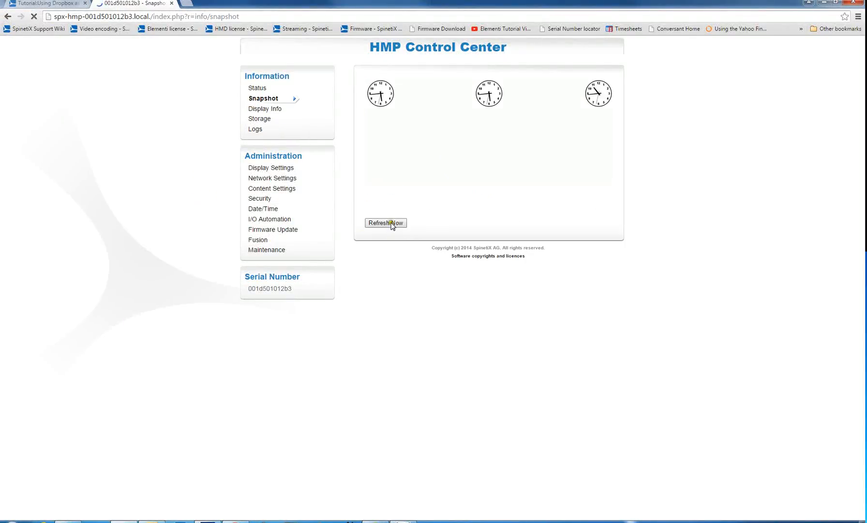
pyautogui.click(391, 222)
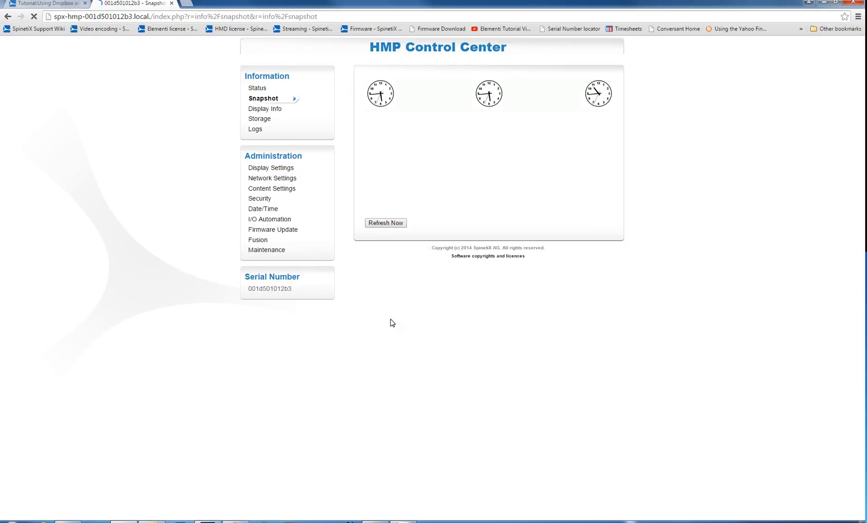